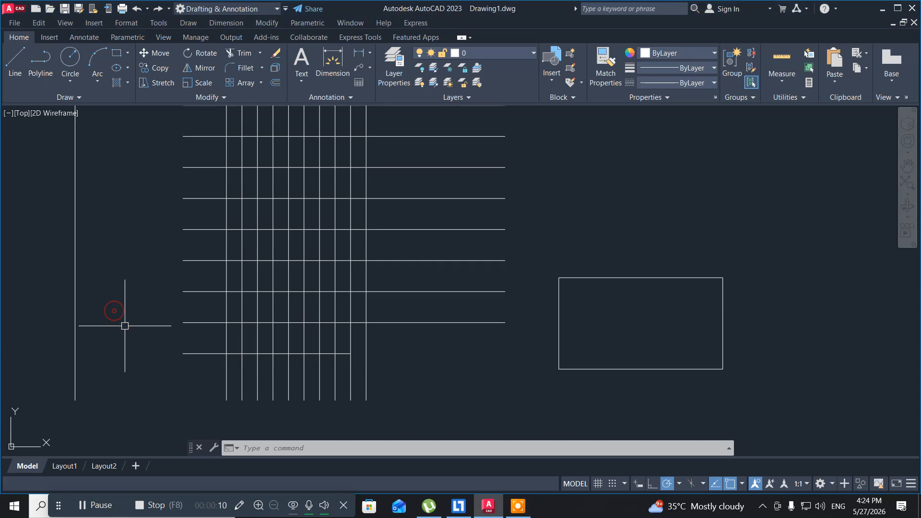
# Extend the second-lowest horizontal line to the leftmost vertical line with the Extend mode set to Quick
pyautogui.click(104, 330)
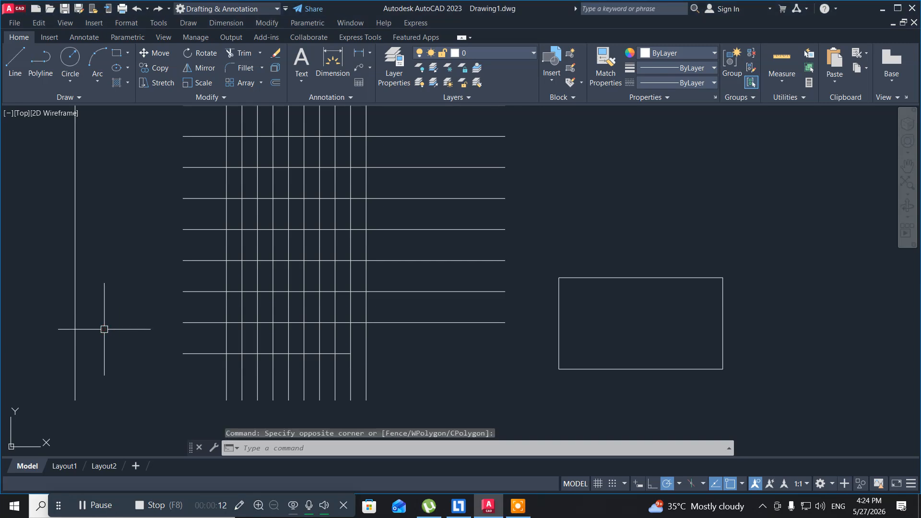
pyautogui.write('ex')
pyautogui.press('Return')
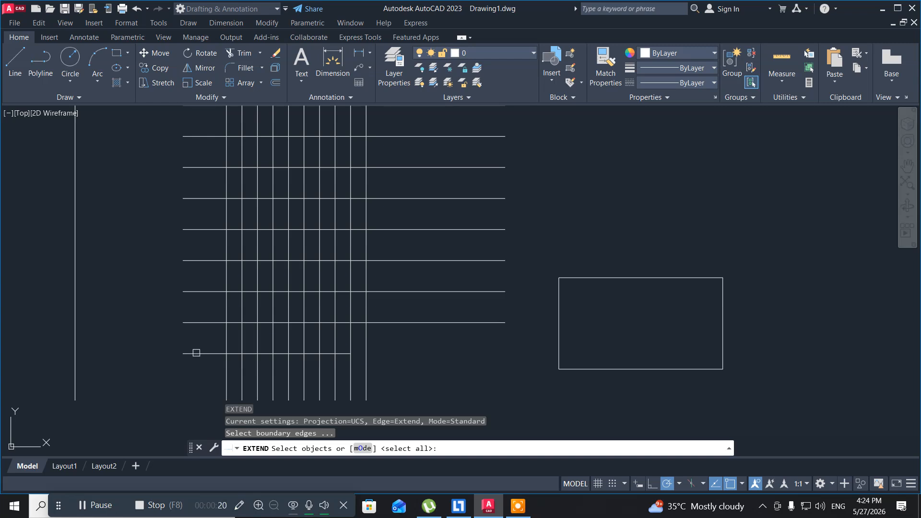
pyautogui.click(363, 448)
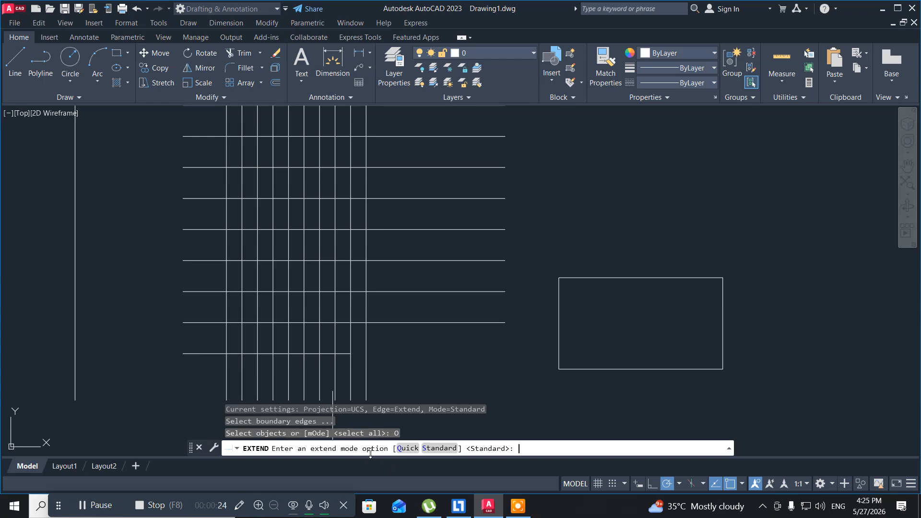
pyautogui.click(402, 451)
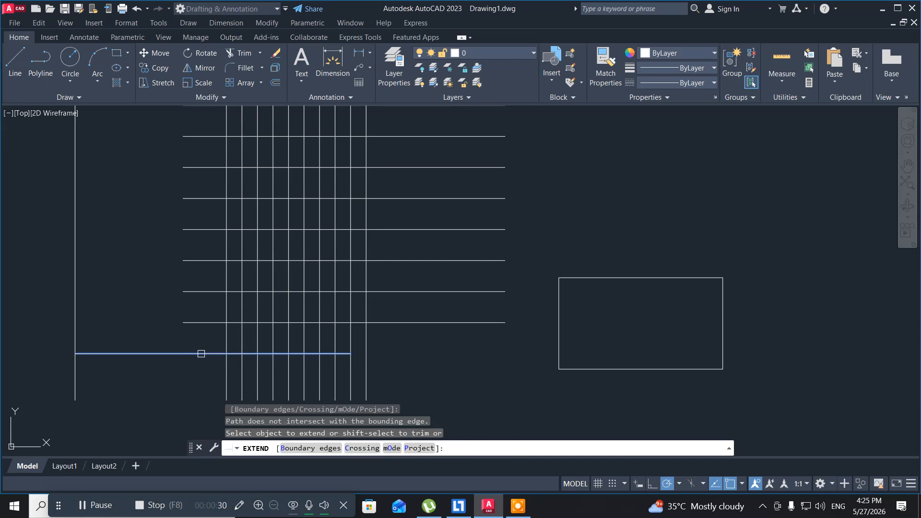
pyautogui.click(194, 322)
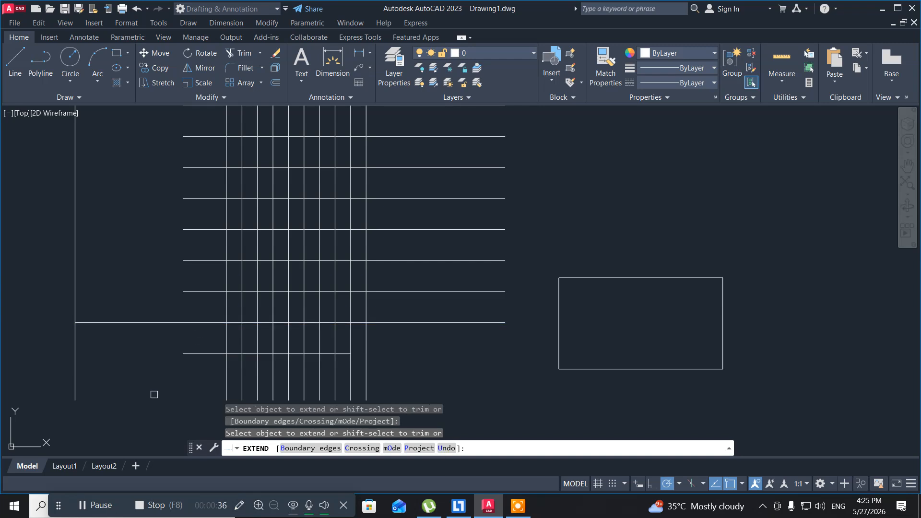
pyautogui.press('Escape')
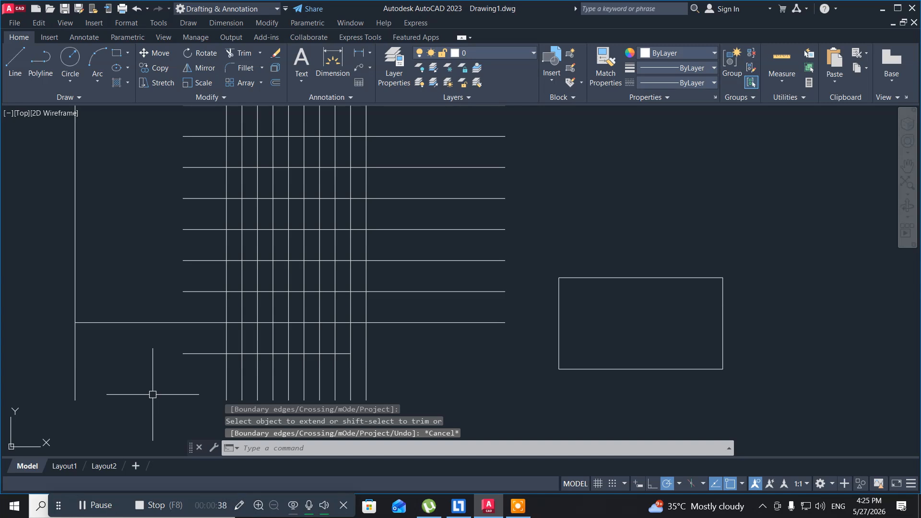
# Undo the Quick-mode extension of the horizontal line
pyautogui.hotkey('ctrl', 'z')
pyautogui.click(148, 332)
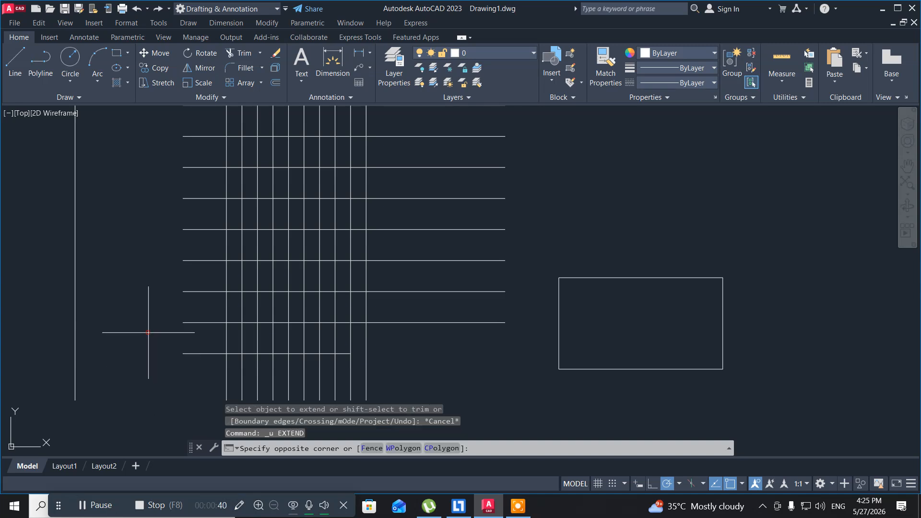
pyautogui.click(169, 375)
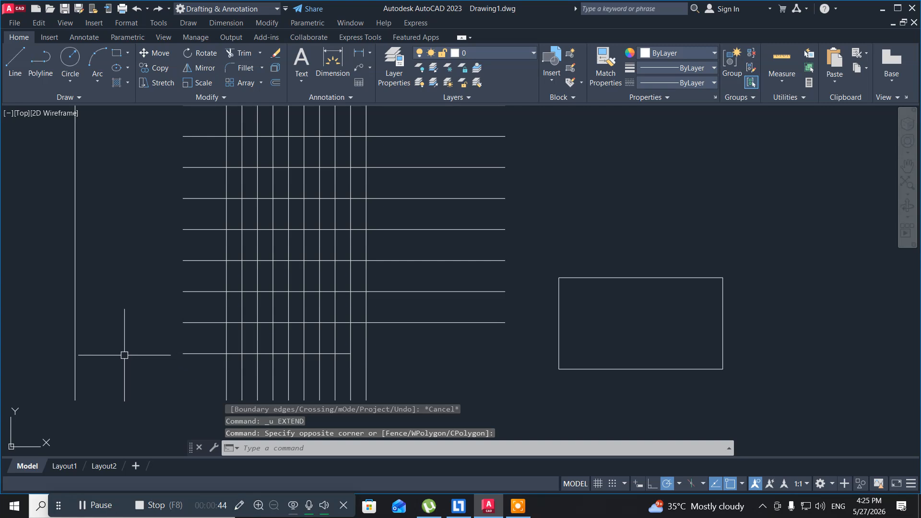
# Restart Extend and set its mode to Standard
pyautogui.write('ex')
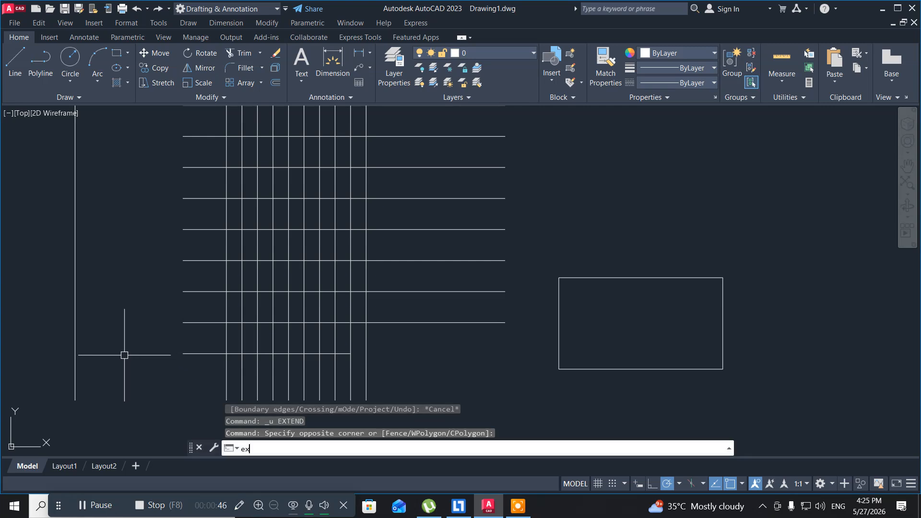
pyautogui.press('Return')
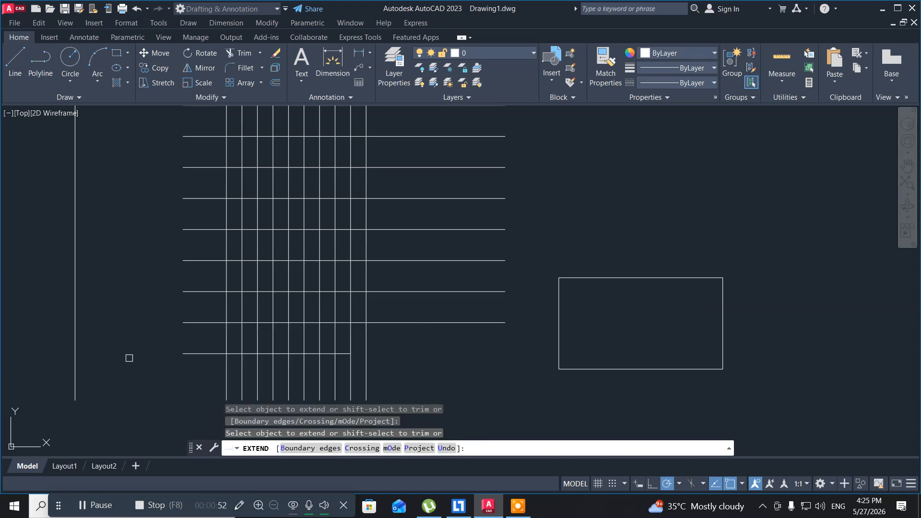
pyautogui.click(239, 396)
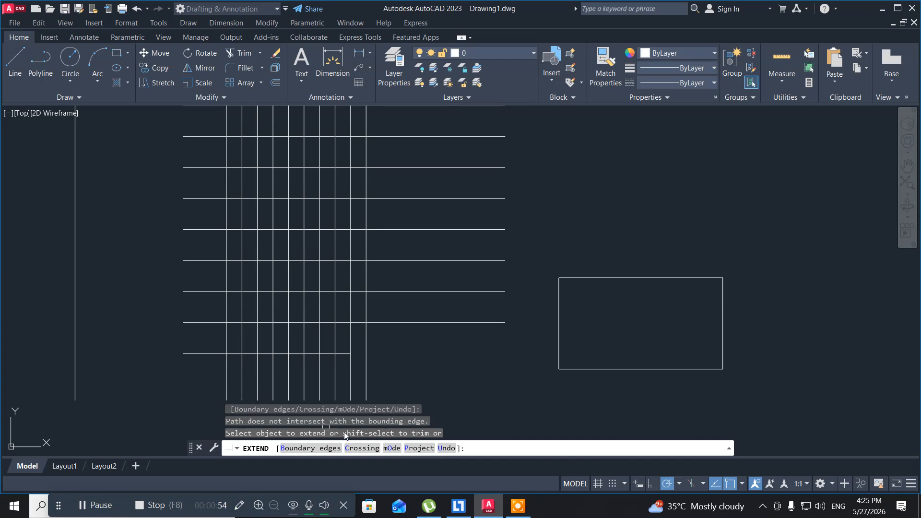
pyautogui.click(391, 448)
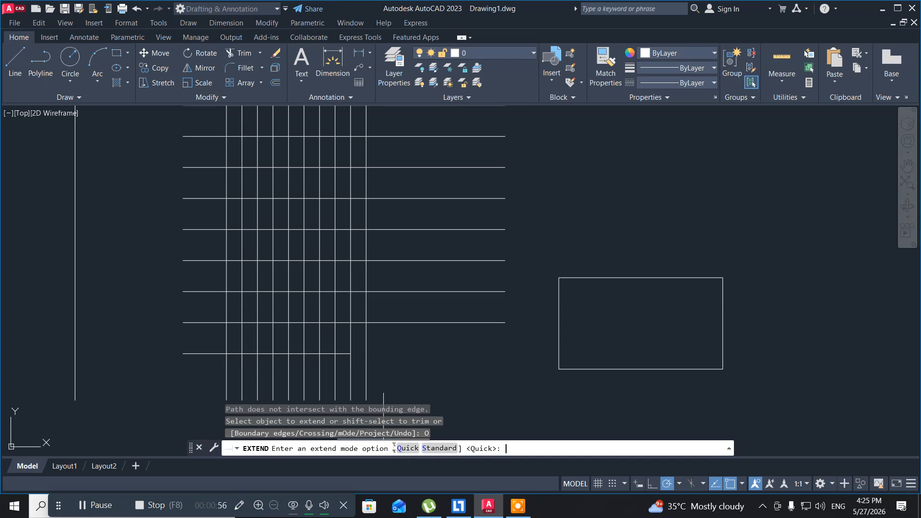
pyautogui.click(435, 449)
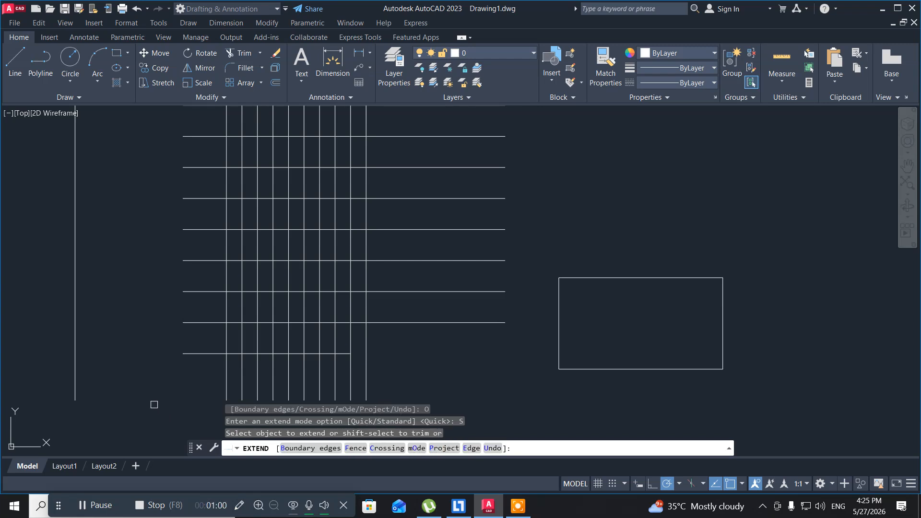
# Extend the second-lowest horizontal line using the leftmost vertical line as the picked boundary edge, and undo that extension
pyautogui.click(296, 448)
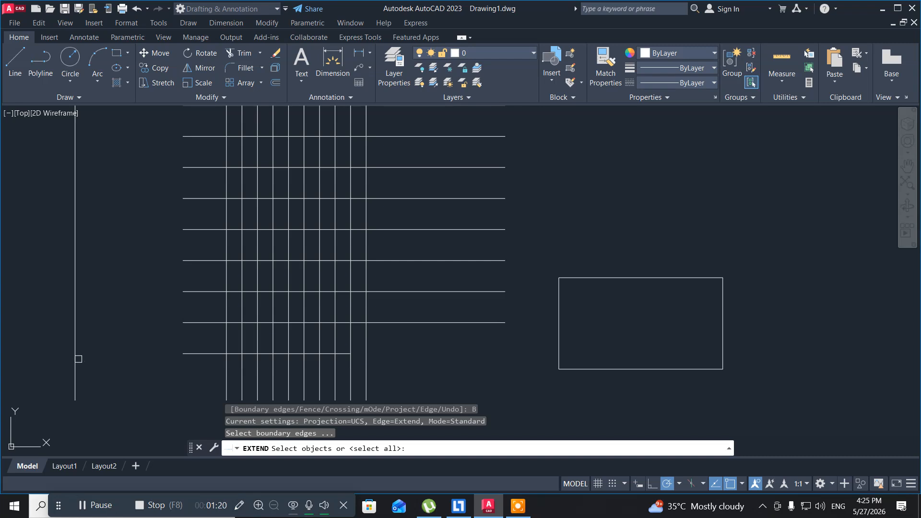
pyautogui.click(74, 359)
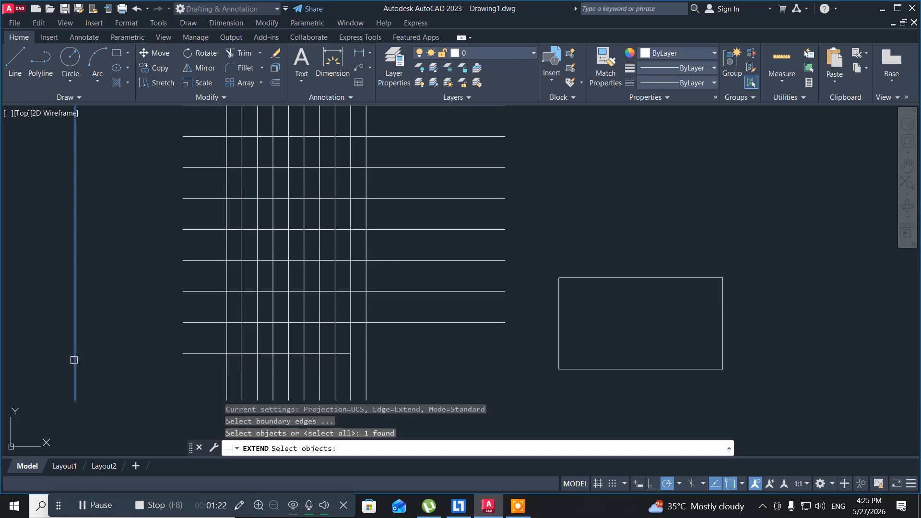
pyautogui.press('Return')
pyautogui.click(74, 360)
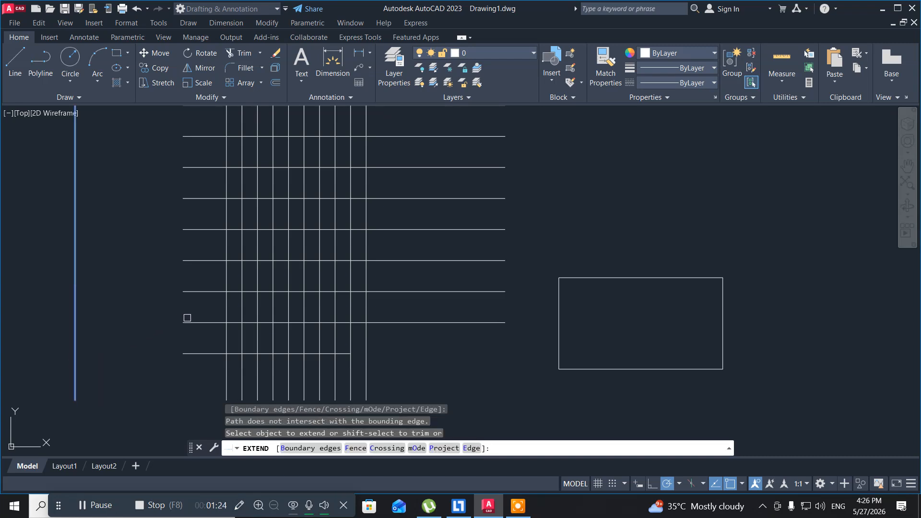
pyautogui.click(196, 324)
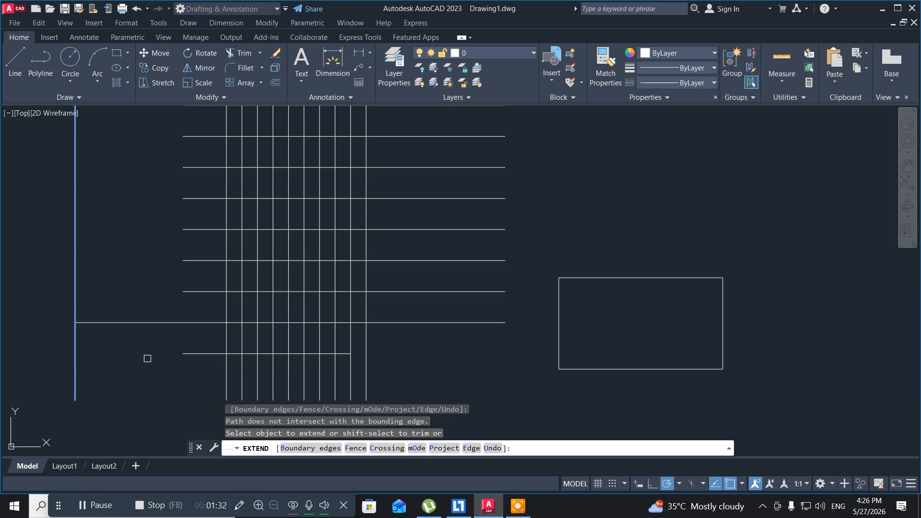
pyautogui.press('Escape')
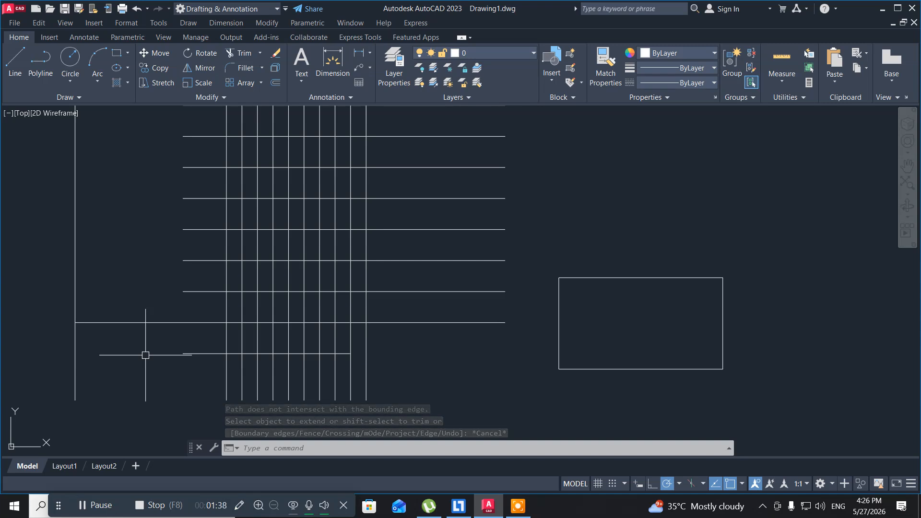
pyautogui.hotkey('ctrl', 'z')
pyautogui.click(145, 355)
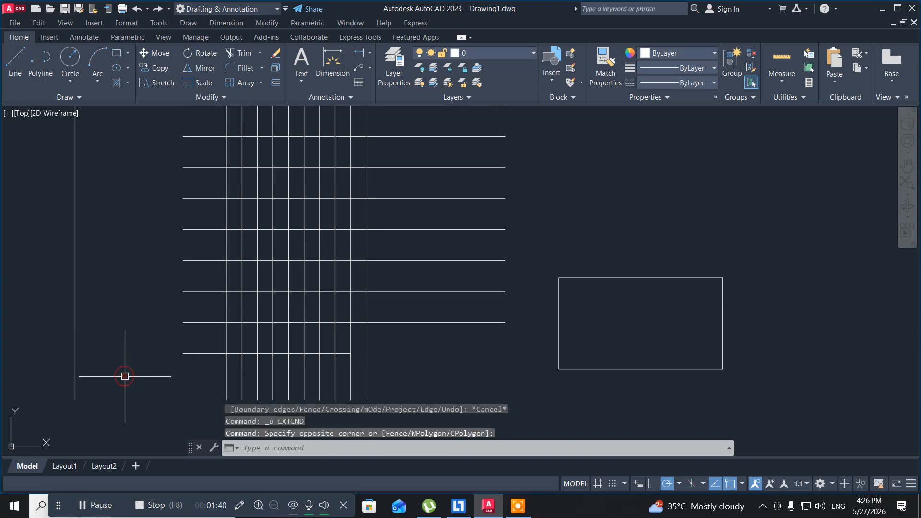
# Extend the seven lowest horizontal lines to the leftmost vertical line with a Fence selection, and undo it
pyautogui.write('ex')
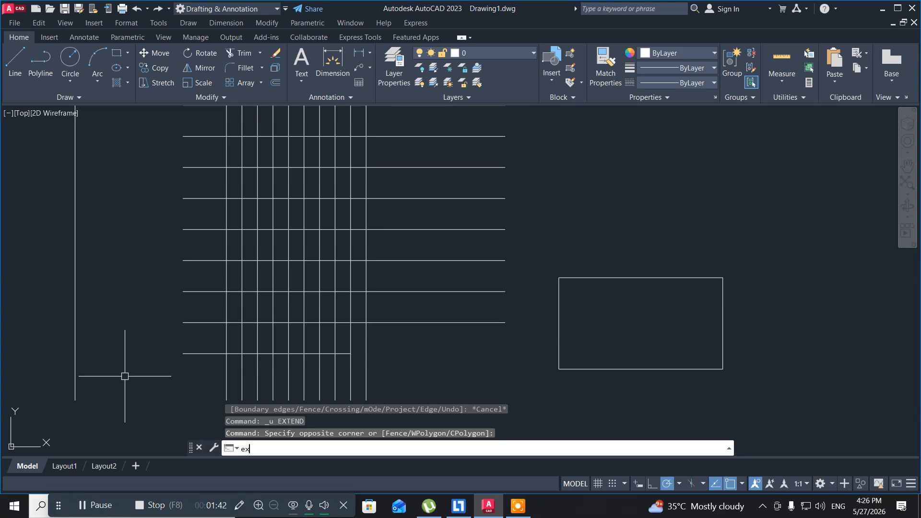
pyautogui.press('Return')
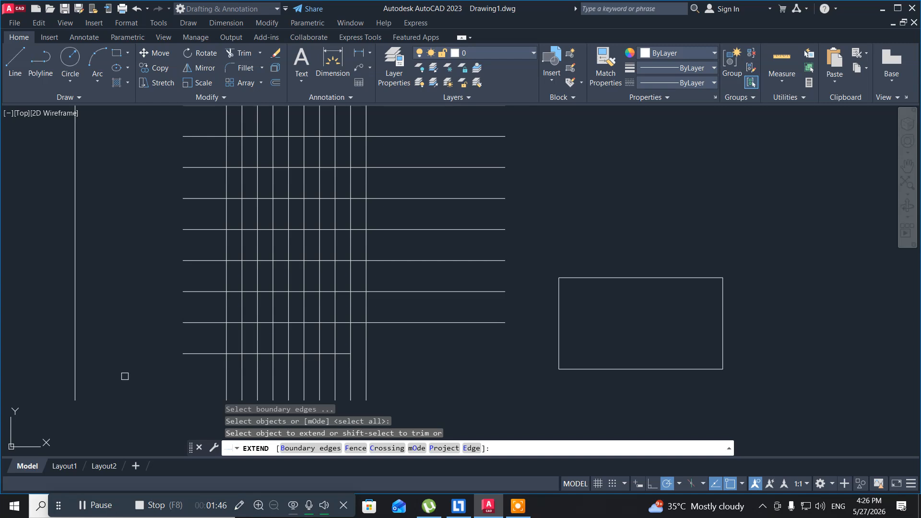
pyautogui.click(304, 382)
pyautogui.click(335, 392)
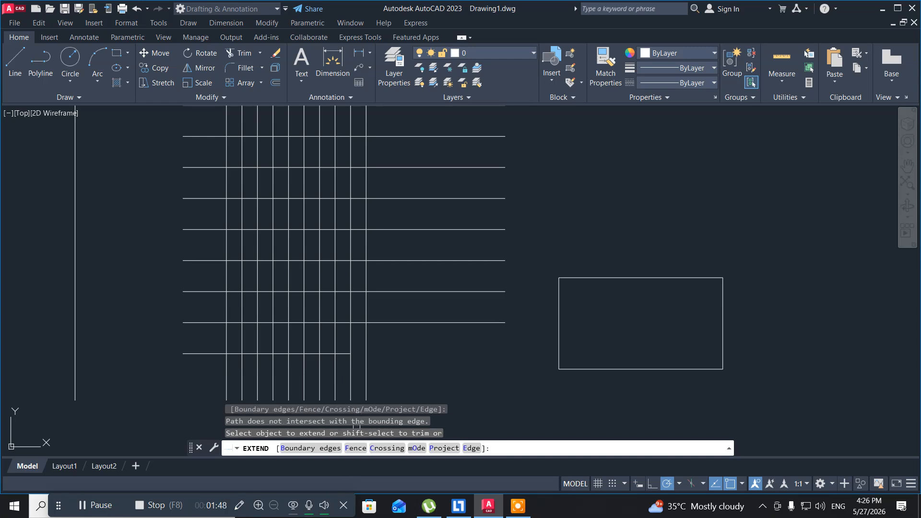
pyautogui.click(355, 448)
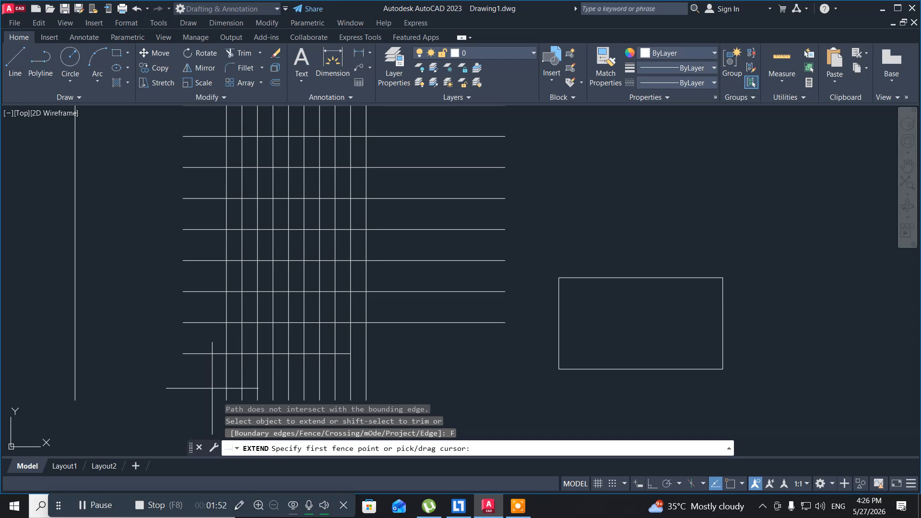
pyautogui.click(206, 383)
pyautogui.moveTo(207, 352)
pyautogui.mouseDown()
pyautogui.moveTo(216, 243)
pyautogui.moveTo(204, 206)
pyautogui.moveTo(208, 156)
pyautogui.mouseUp()
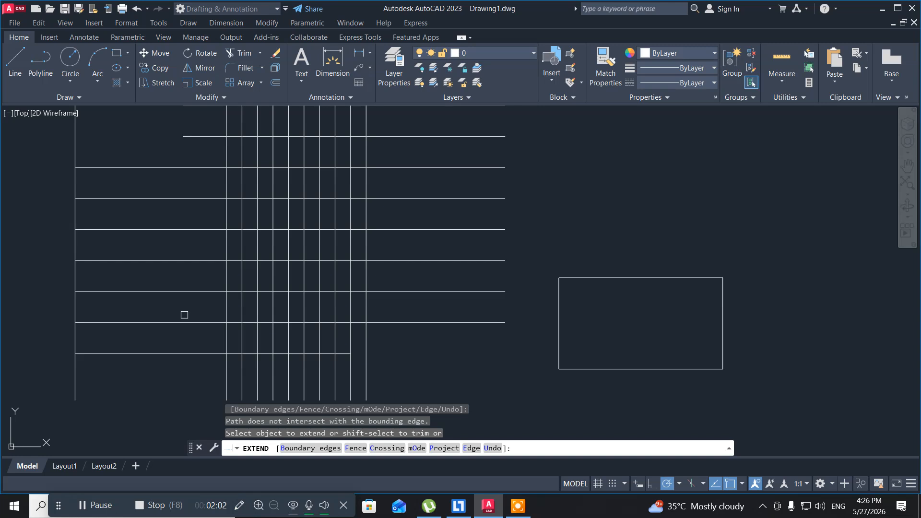
pyautogui.hotkey('ctrl', 'z')
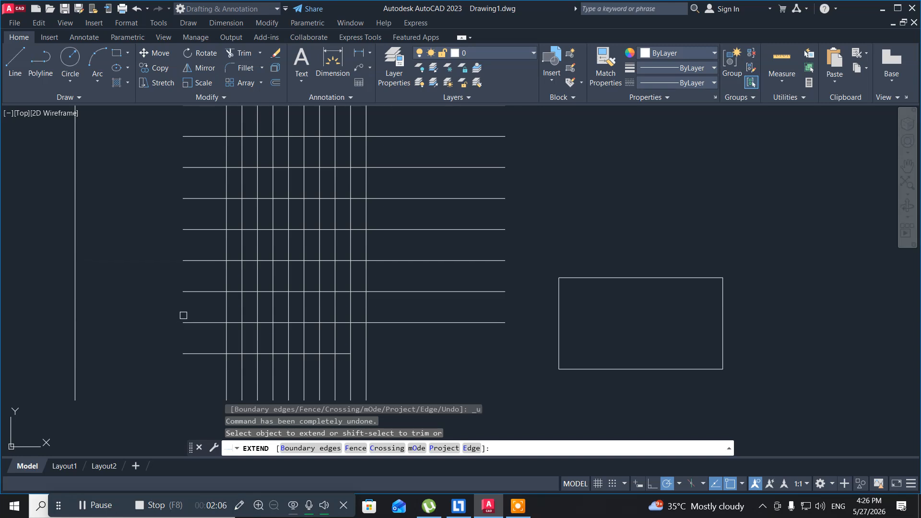
# Extend the seven lowest horizontal lines to the leftmost vertical line with a Crossing window, and undo it
pyautogui.click(272, 340)
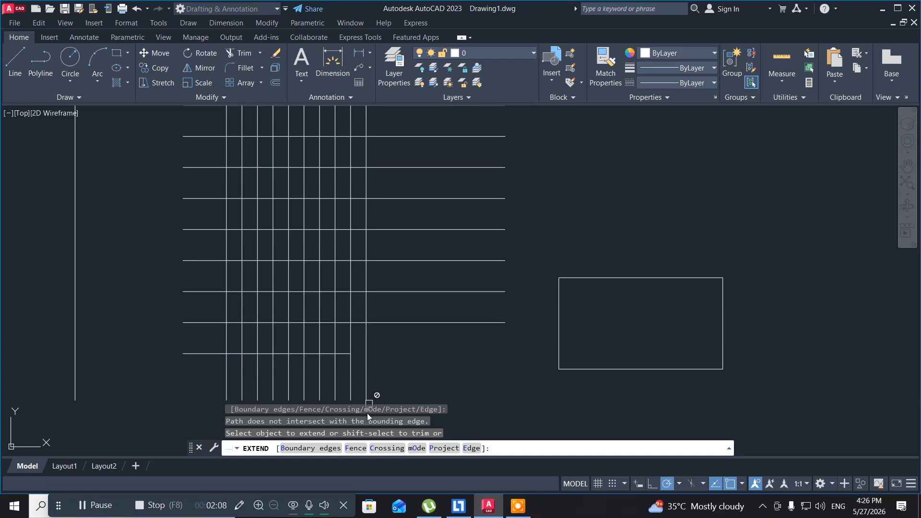
pyautogui.click(384, 448)
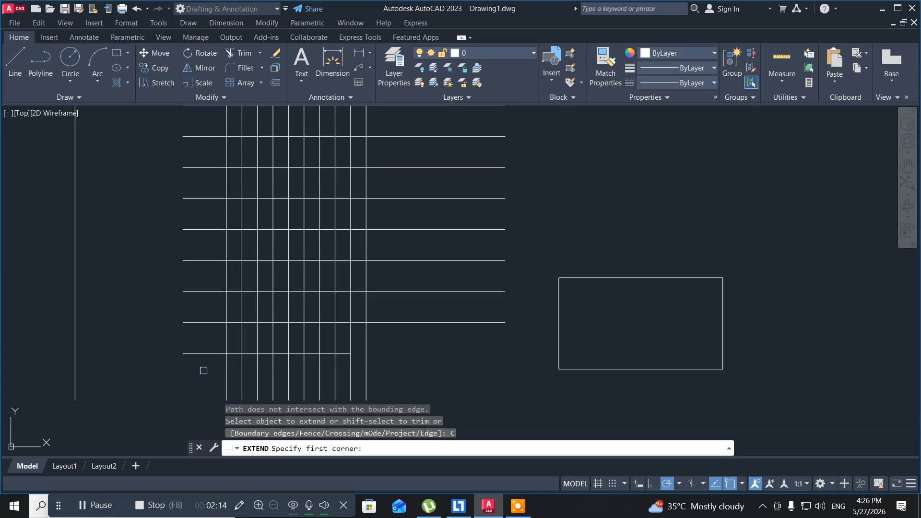
pyautogui.click(217, 377)
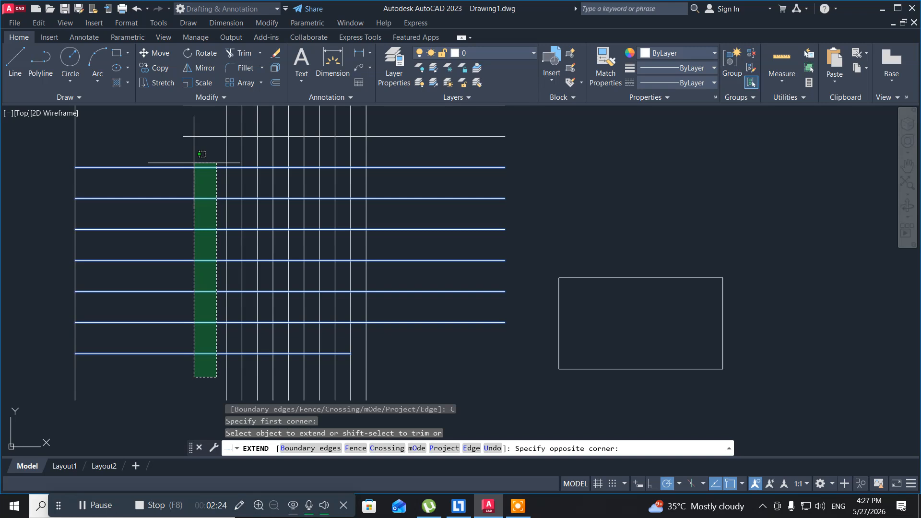
pyautogui.click(202, 154)
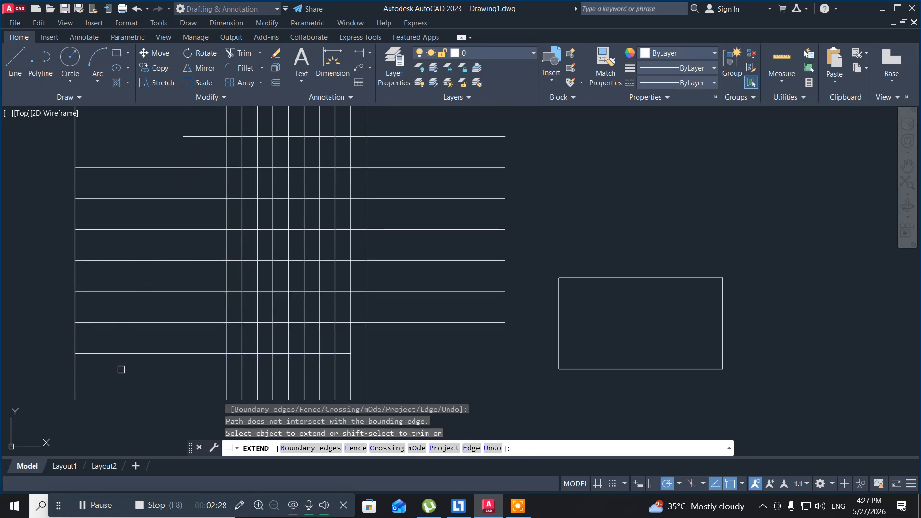
pyautogui.hotkey('ctrl', 'z')
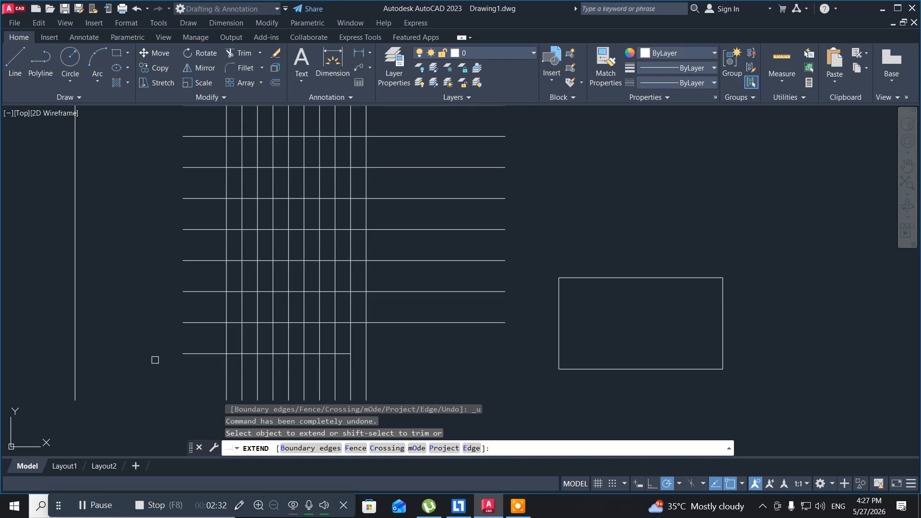
# Switch the Extend mode to Quick and back to Standard
pyautogui.click(321, 362)
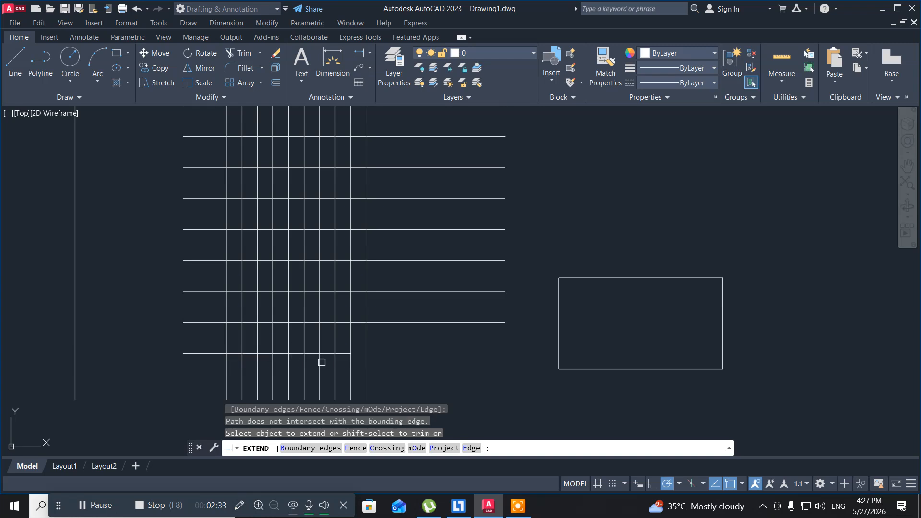
pyautogui.click(415, 448)
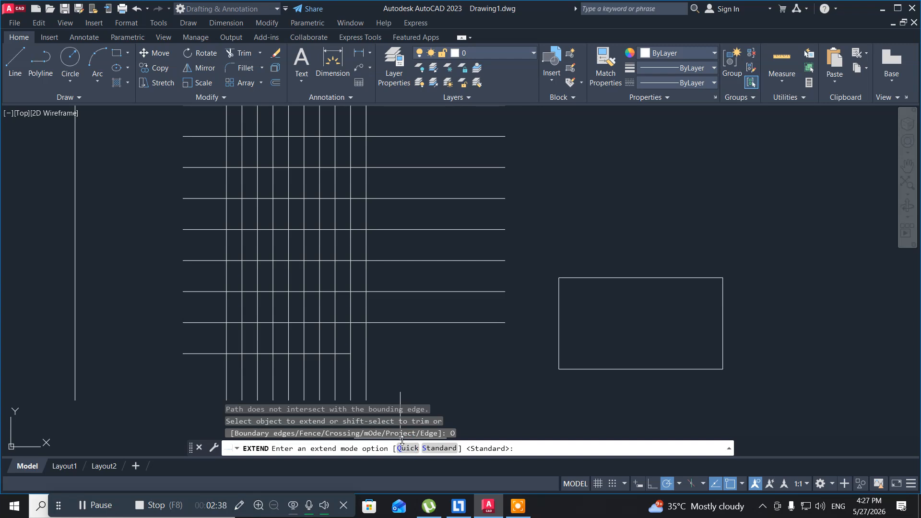
pyautogui.click(405, 448)
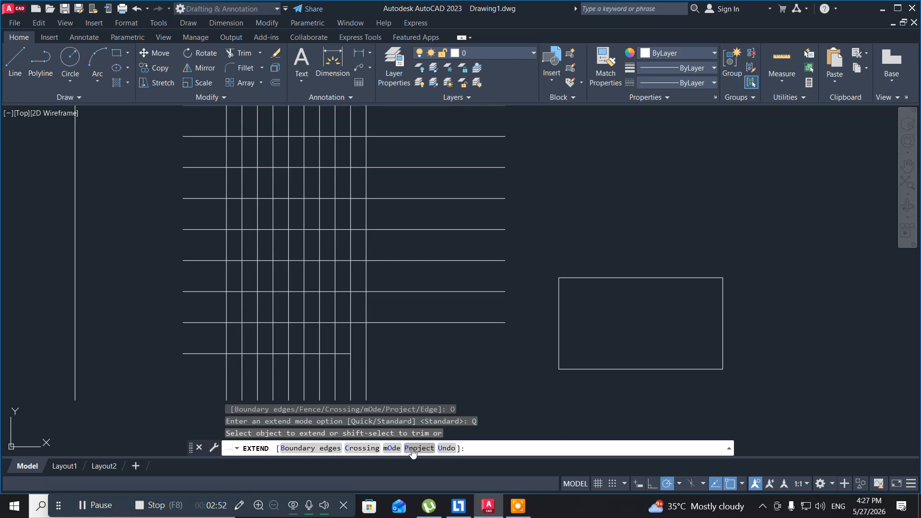
pyautogui.click(391, 448)
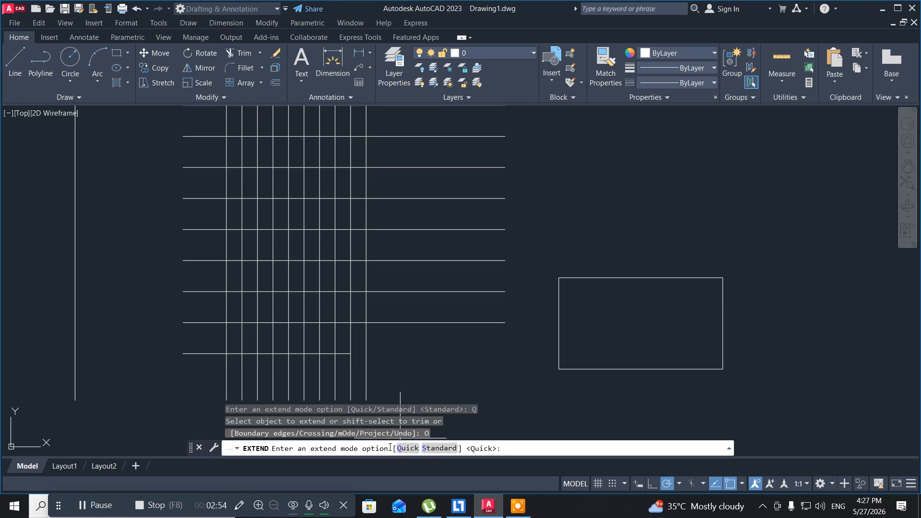
pyautogui.click(439, 448)
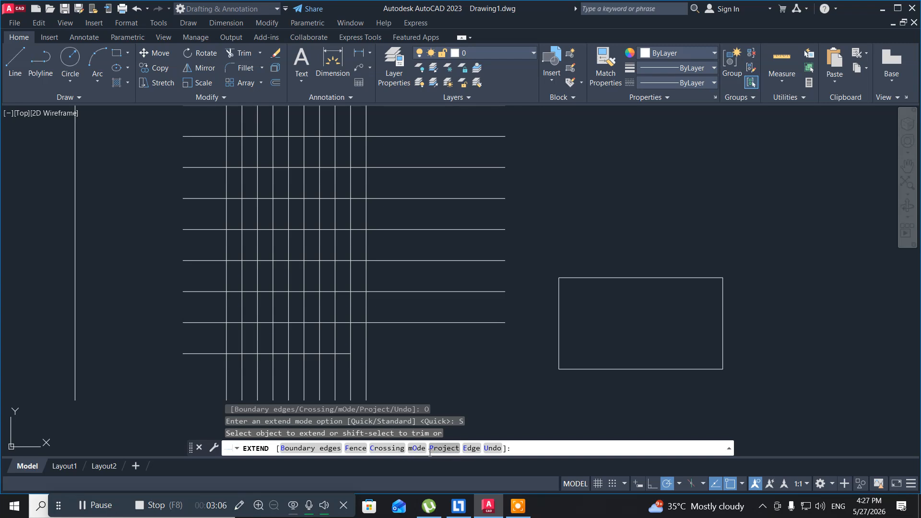
pyautogui.click(267, 376)
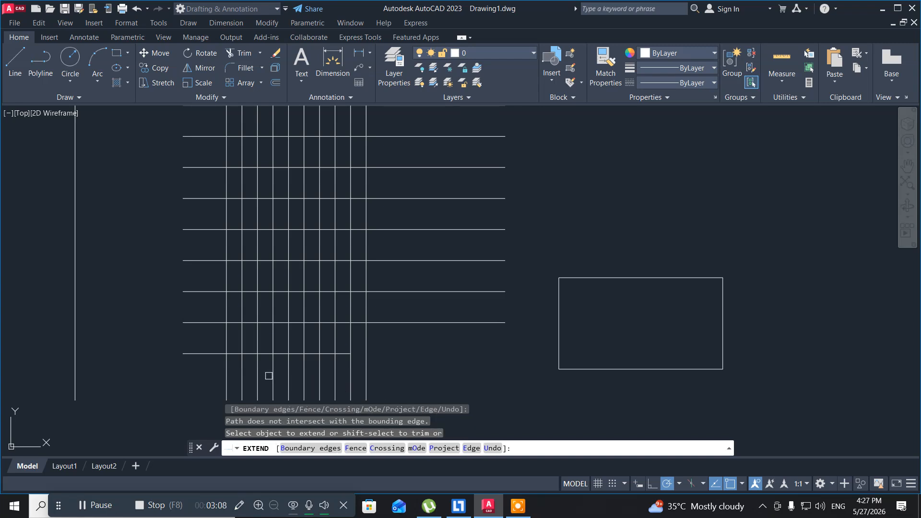
pyautogui.press('Escape')
pyautogui.click(485, 366)
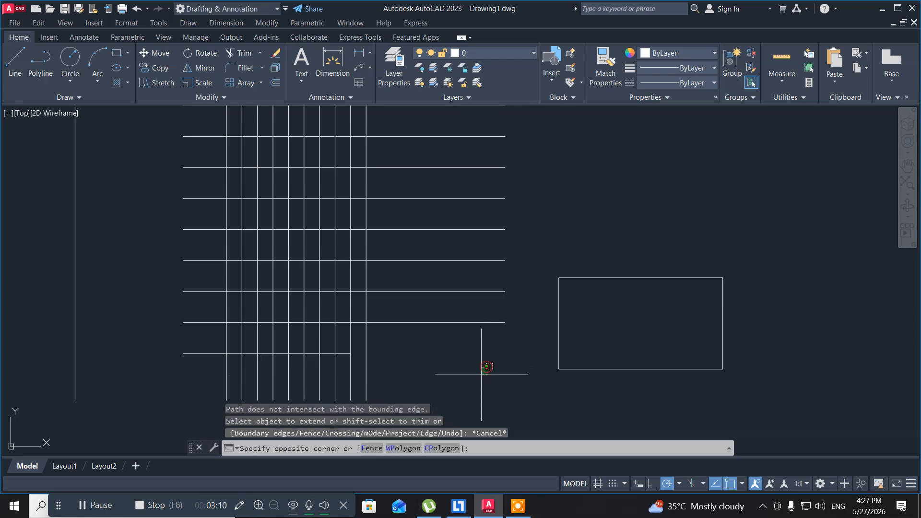
pyautogui.click(456, 390)
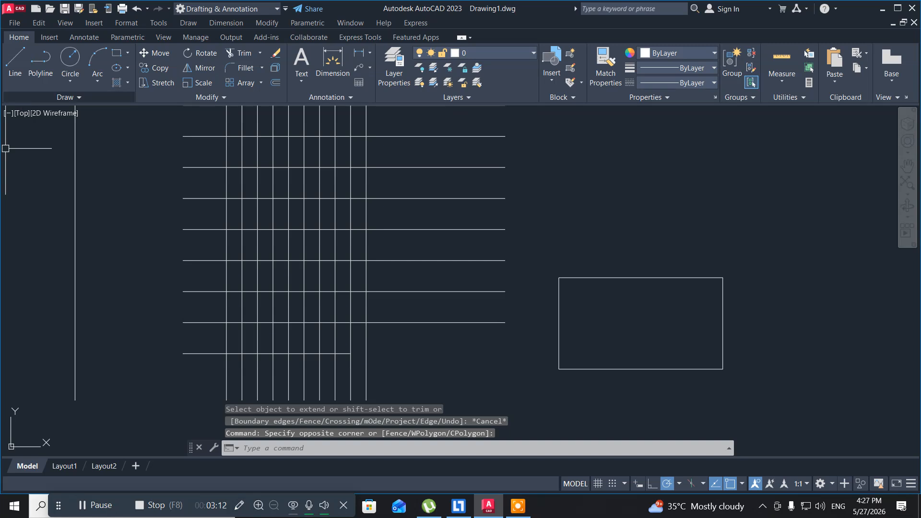
# Switch the viewport to the SW Isometric view and bring the separate rectangle into focus
pyautogui.click(22, 112)
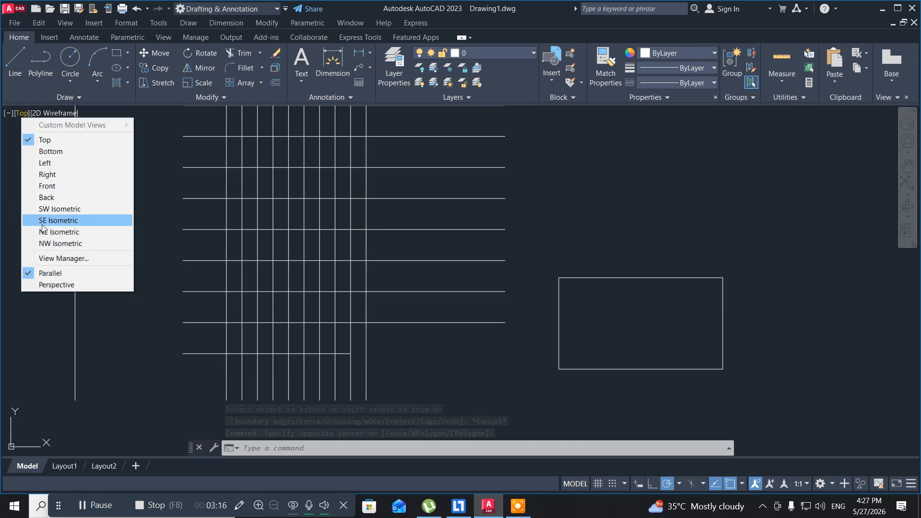
pyautogui.click(53, 212)
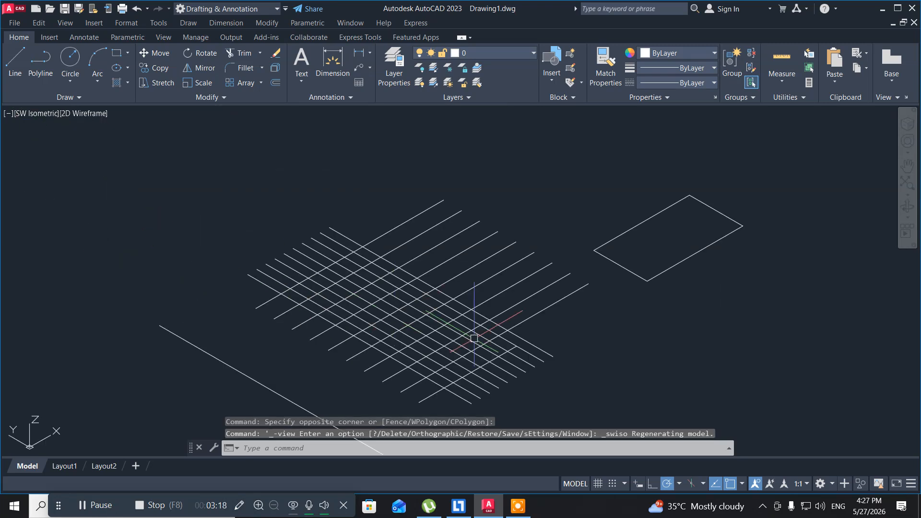
pyautogui.moveTo(719, 332); pyautogui.dragTo(494, 336, button='middle')
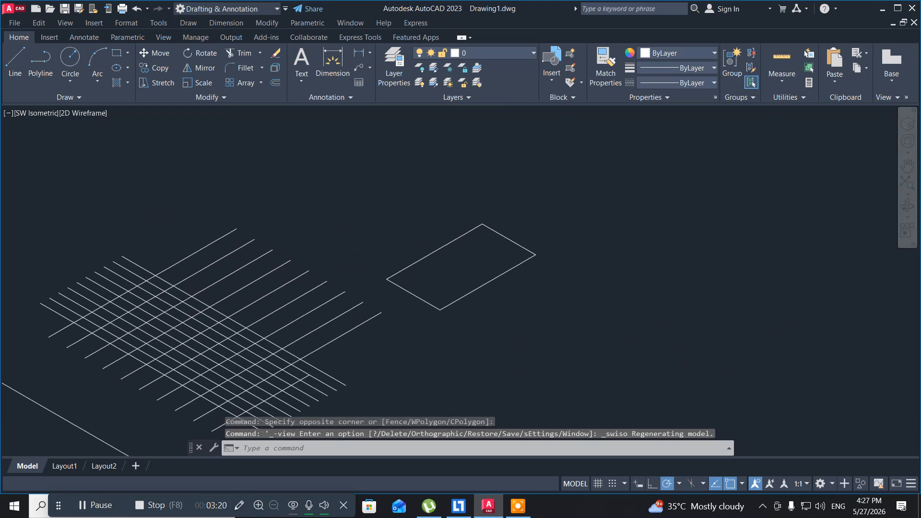
pyautogui.scroll(5, 460, 295)
pyautogui.moveTo(441, 269); pyautogui.dragTo(432, 337, button='middle')
pyautogui.scroll(-5, 420, 312)
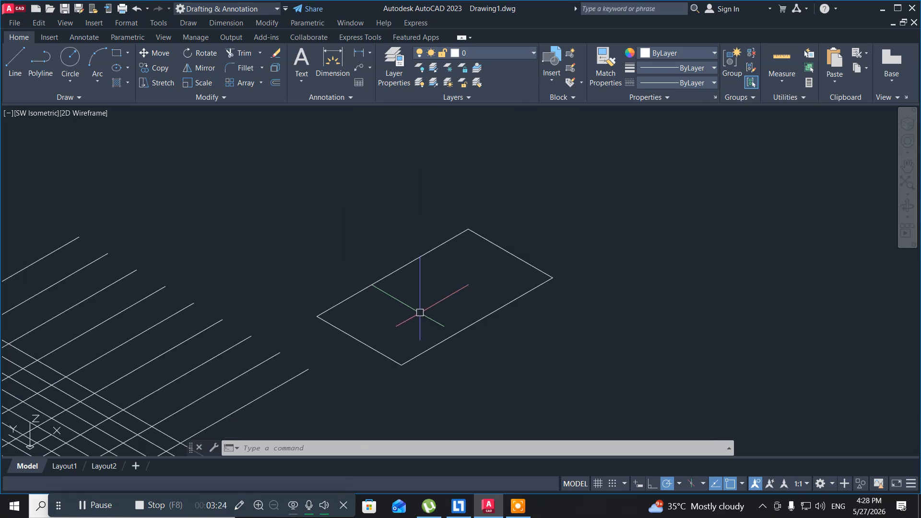
# Extrude the rectangle upward into a solid box
pyautogui.write('EXt')
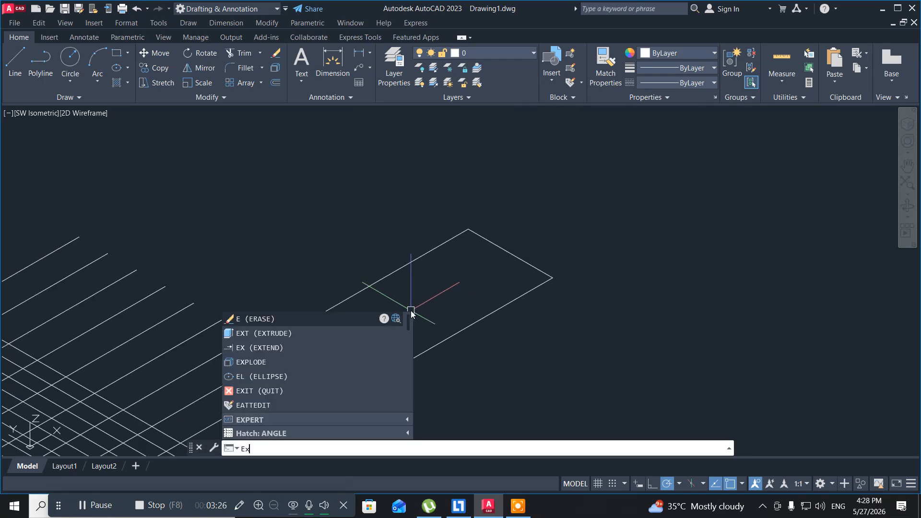
pyautogui.press('Return')
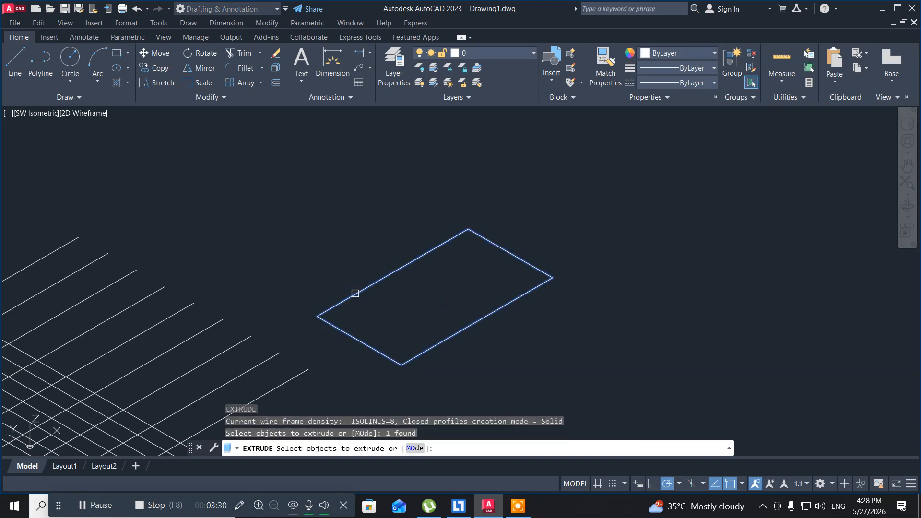
pyautogui.press('Return')
pyautogui.click(369, 211)
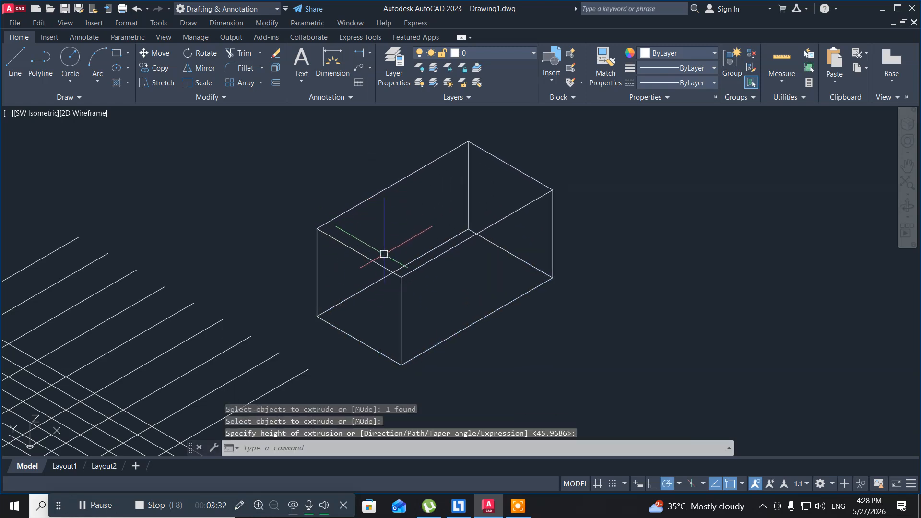
# Draw a line about 35.8 units long on the box's upper face, parallel to its long edges
pyautogui.scroll(4, 382, 250)
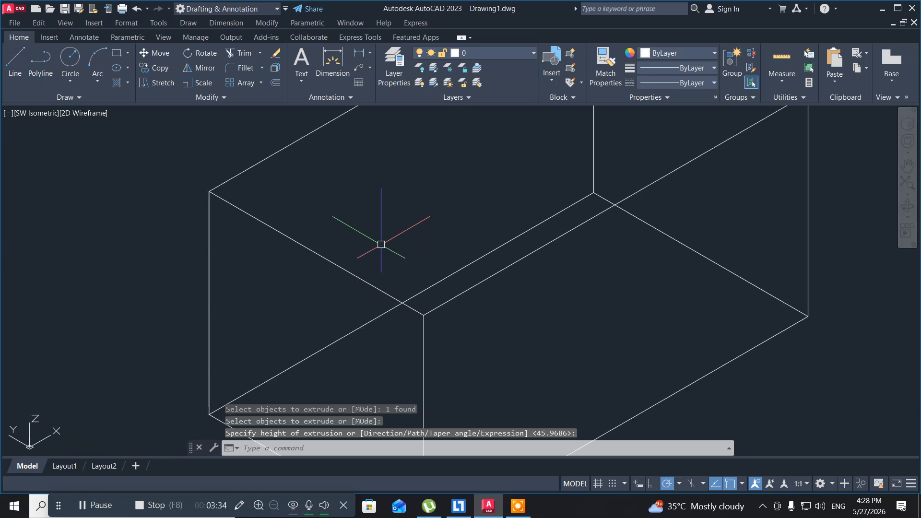
pyautogui.write('l')
pyautogui.press('Return')
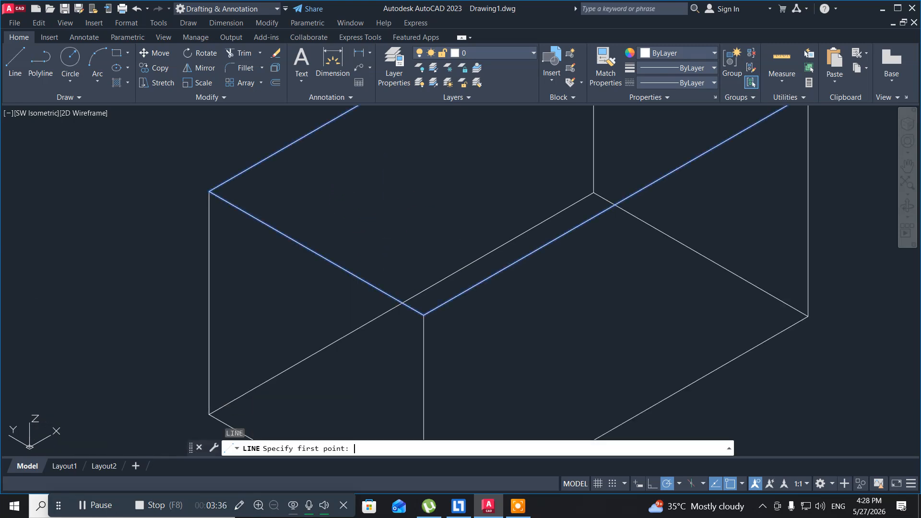
pyautogui.click(344, 217)
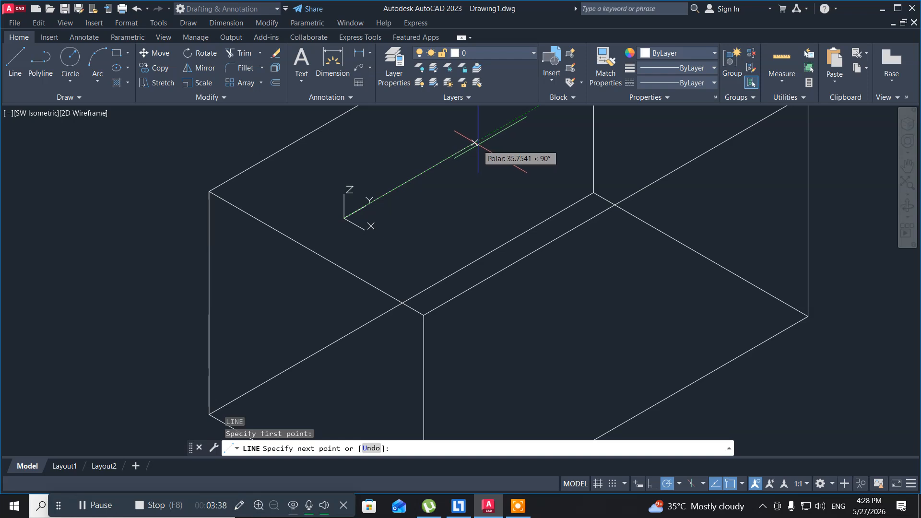
pyautogui.click(474, 142)
pyautogui.press('Return')
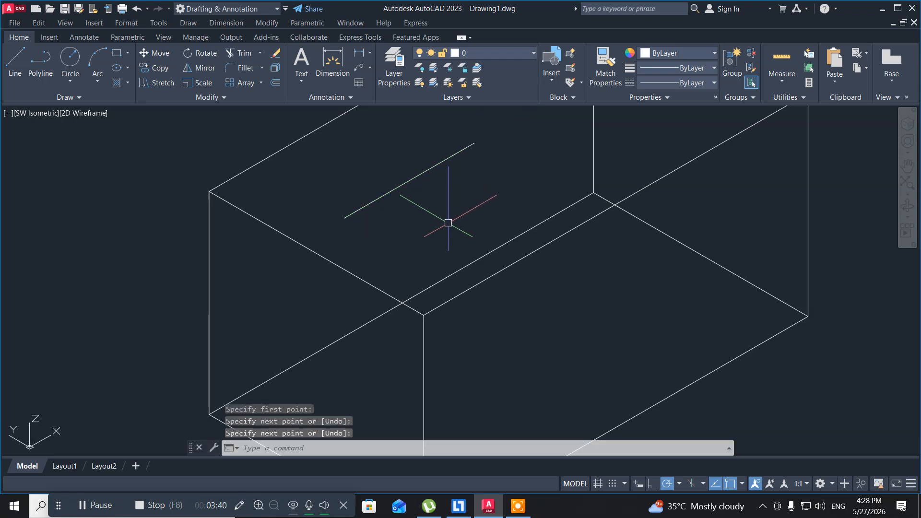
# Draw a shorter line on the box's upper face, perpendicular to the long line with a gap between them
pyautogui.press('Return')
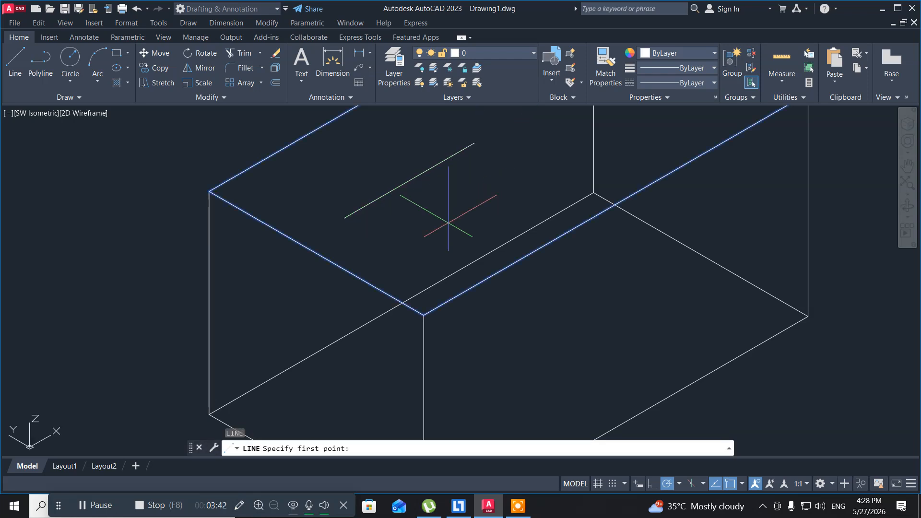
pyautogui.click(433, 201)
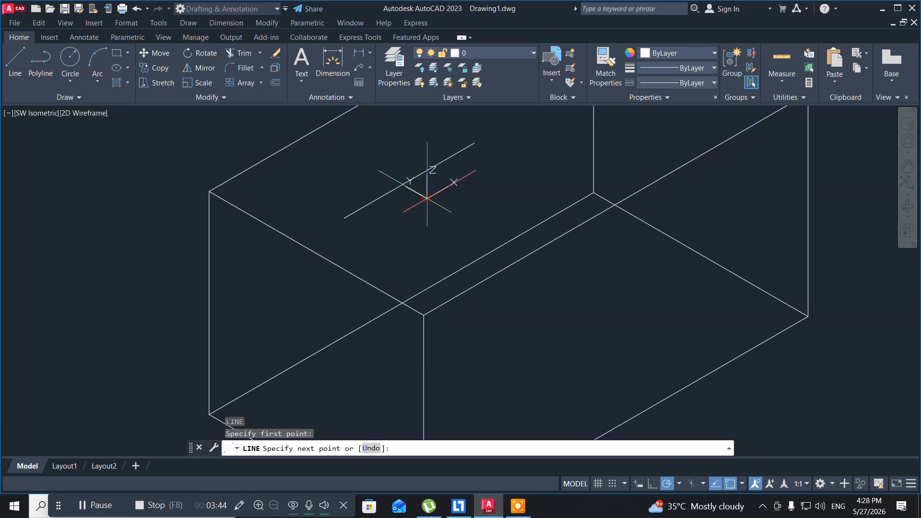
pyautogui.click(463, 219)
pyautogui.press('Return')
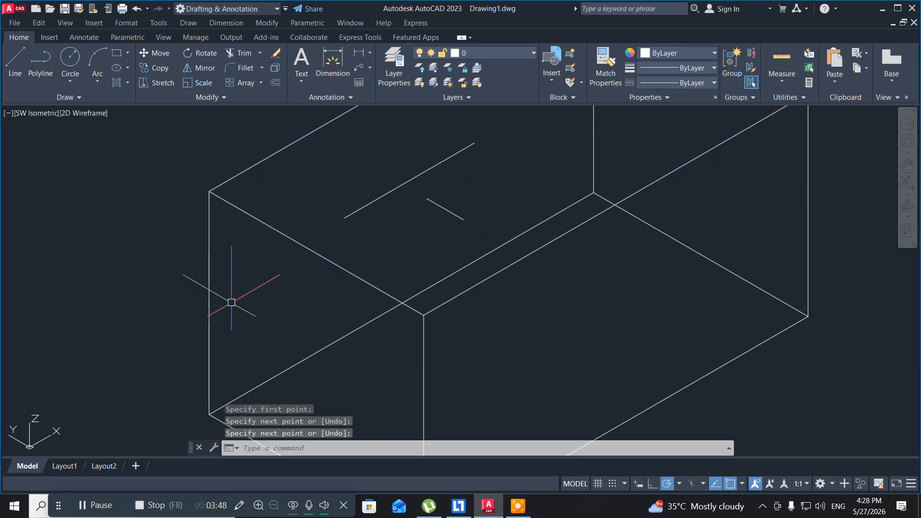
# Extend the short line to the long line on the box's upper face with the Project option set to None, and revert that extension
pyautogui.write('ex')
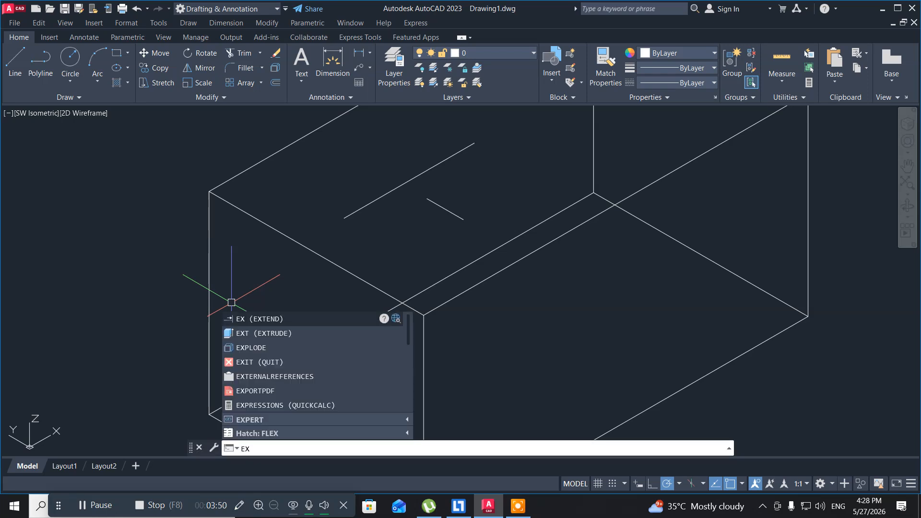
pyautogui.press('Return')
pyautogui.press('Return')
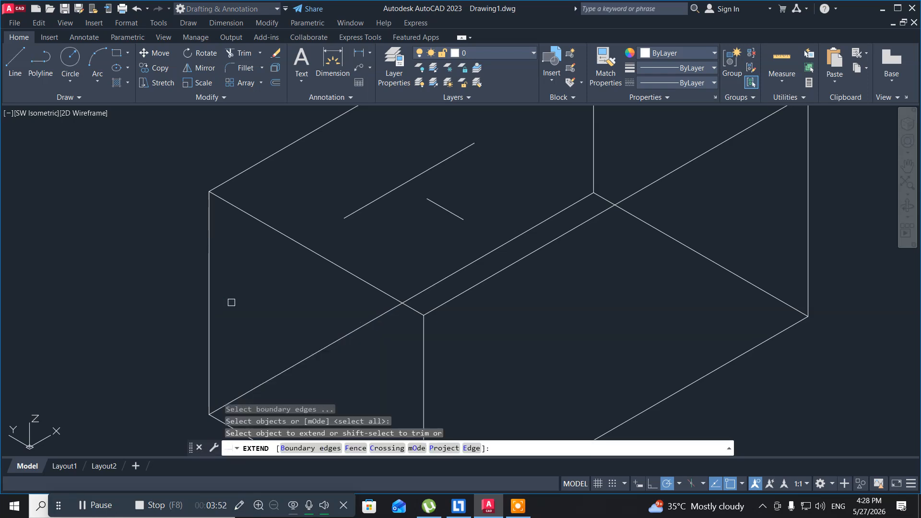
pyautogui.click(441, 449)
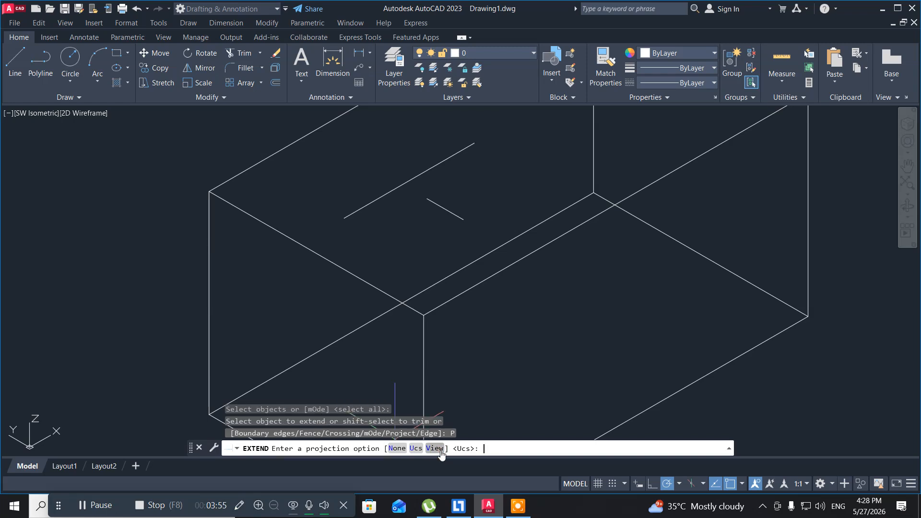
pyautogui.click(397, 448)
pyautogui.click(453, 255)
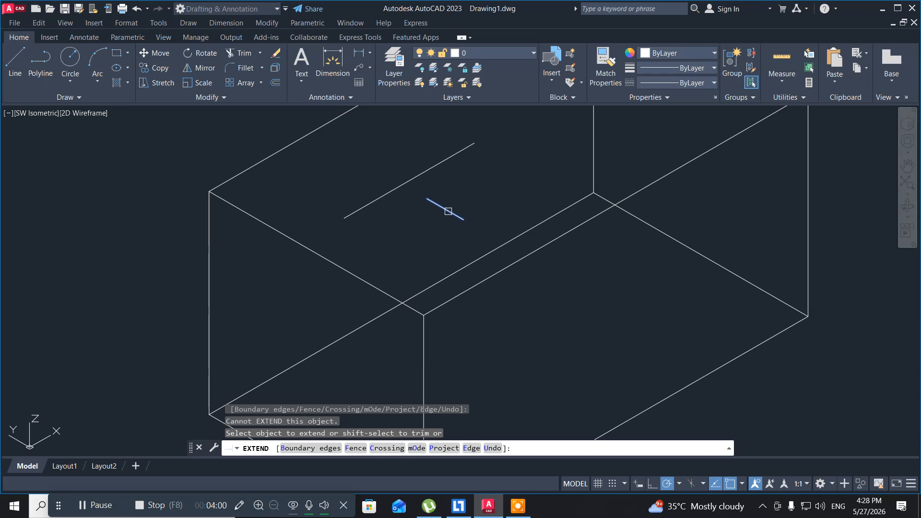
pyautogui.click(446, 210)
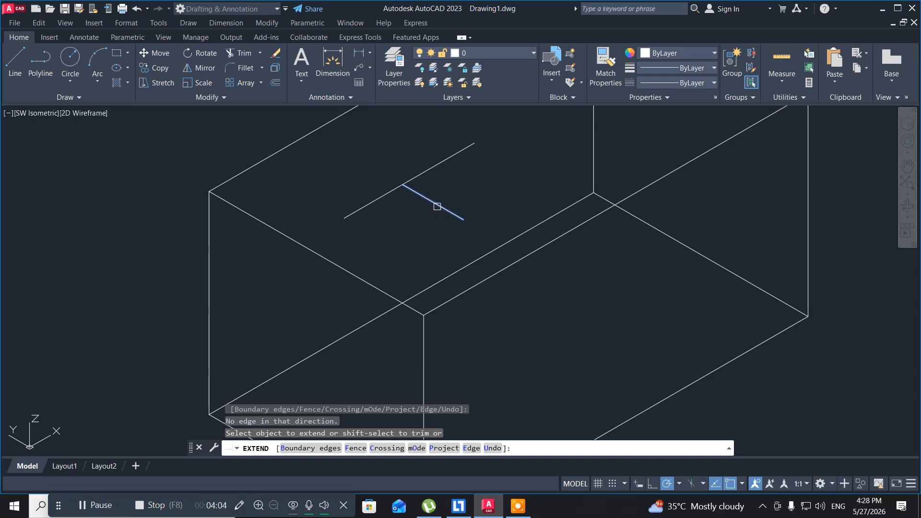
pyautogui.keyDown('shift'); pyautogui.click(436, 206); pyautogui.keyUp('shift')
pyautogui.press('Escape')
pyautogui.click(55, 300)
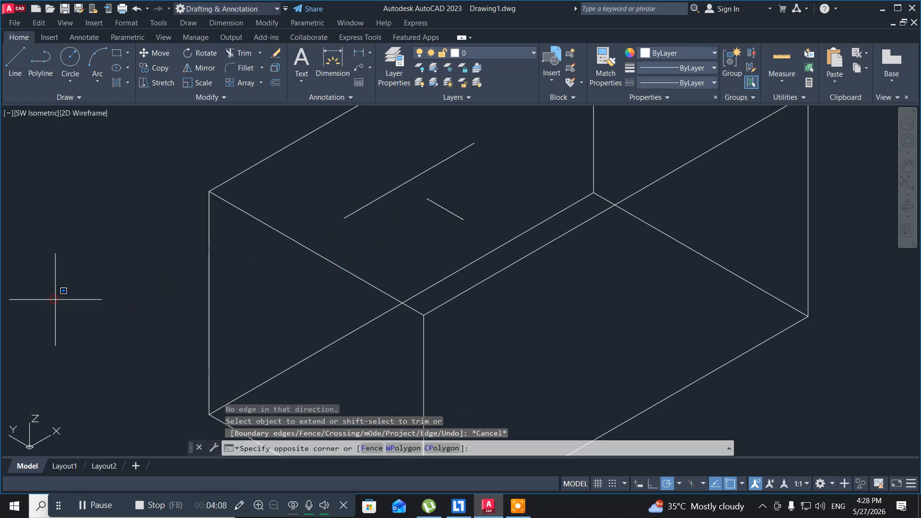
pyautogui.click(129, 361)
# Extend the short line to the long line with the Project option set to Ucs, and undo that extension
pyautogui.write('ex')
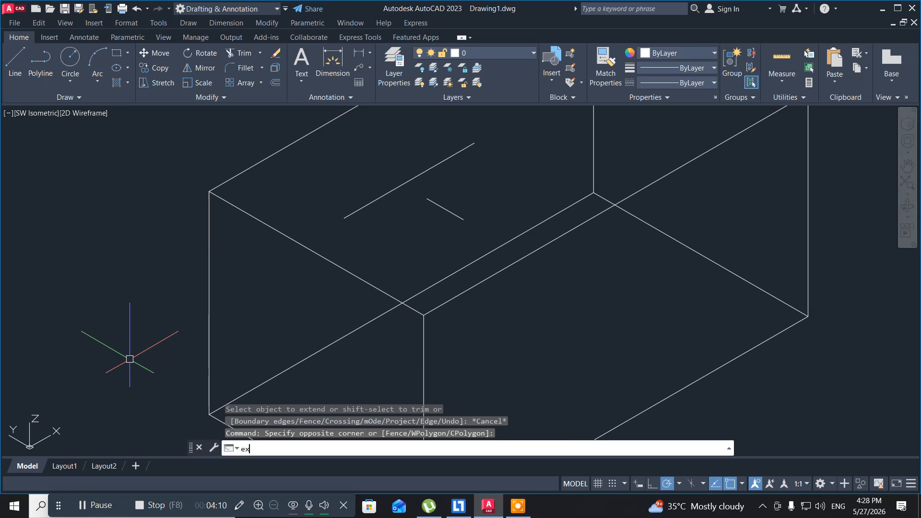
pyautogui.press('Return')
pyautogui.press('Return')
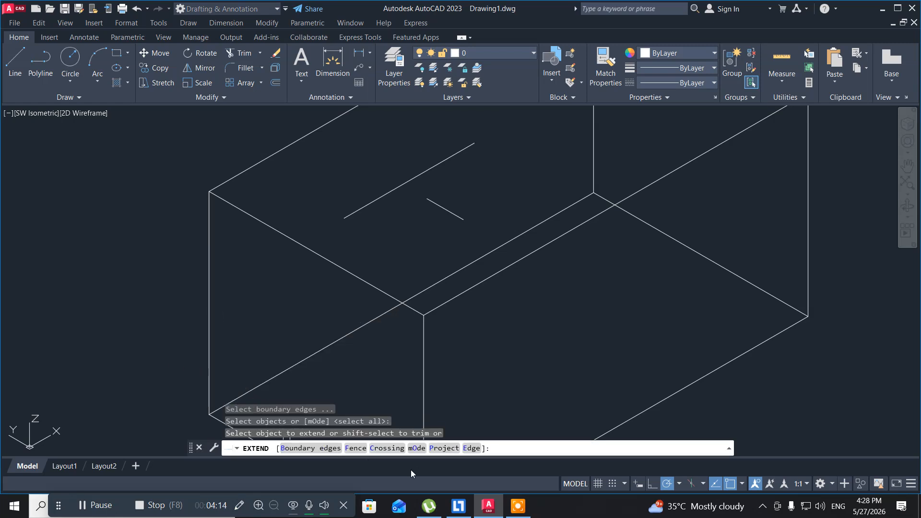
pyautogui.click(433, 448)
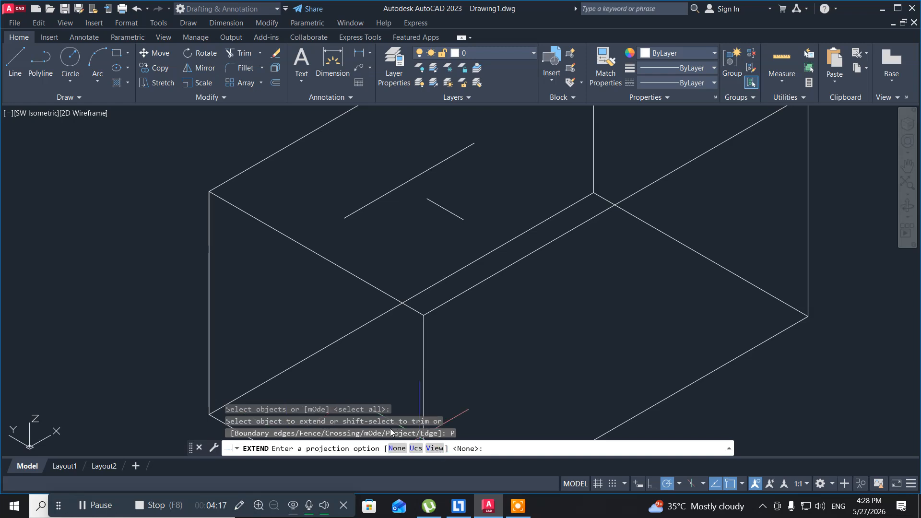
pyautogui.click(416, 448)
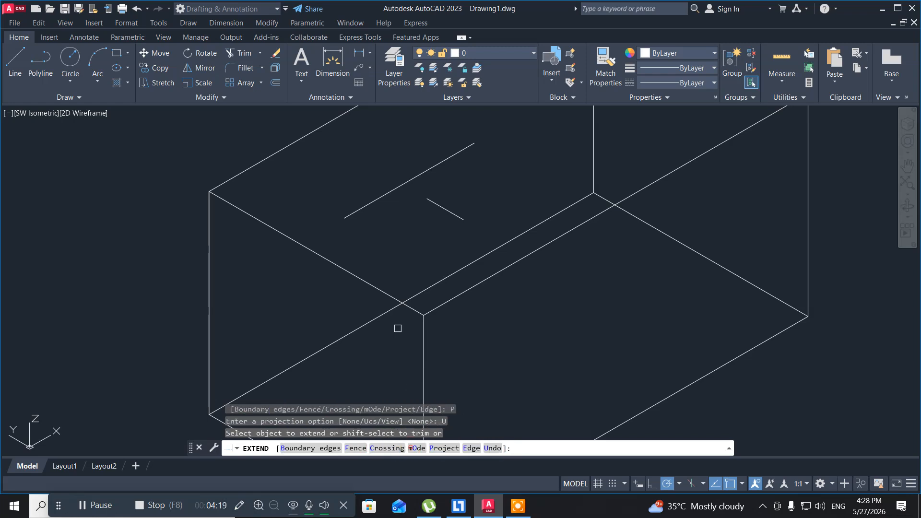
pyautogui.click(441, 207)
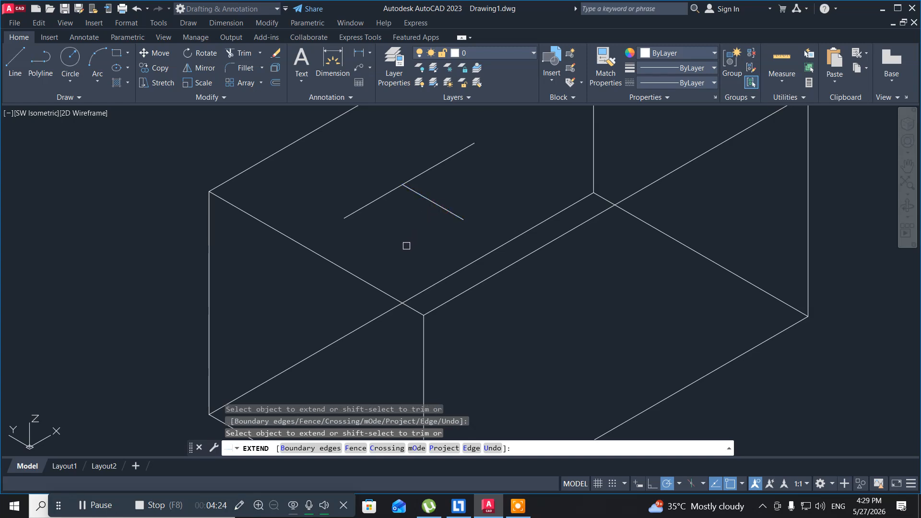
pyautogui.press('Escape')
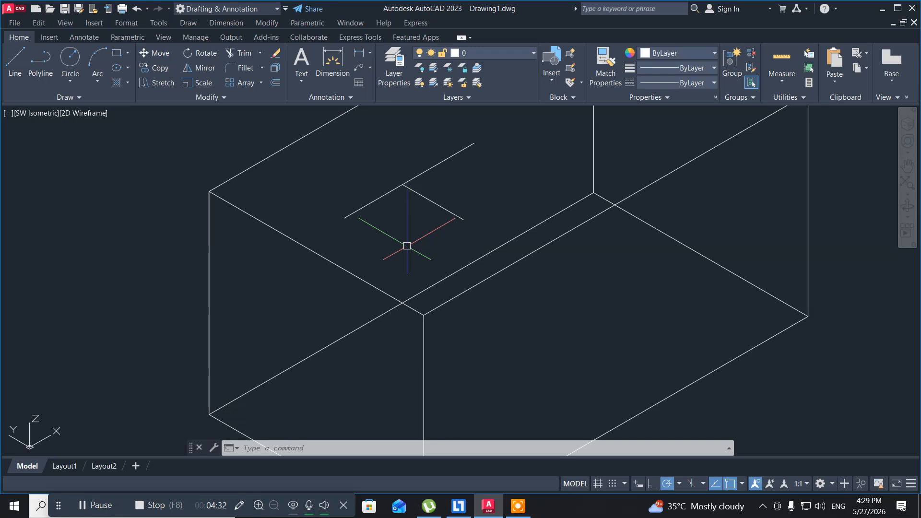
pyautogui.hotkey('ctrl', 'z')
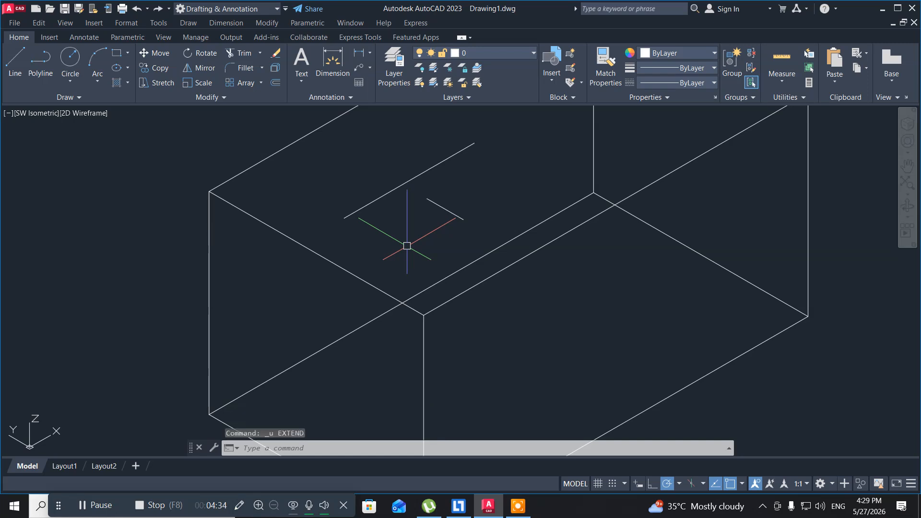
# Extend the short line to the long line on the box's upper face with the Project option set to View
pyautogui.write('ex')
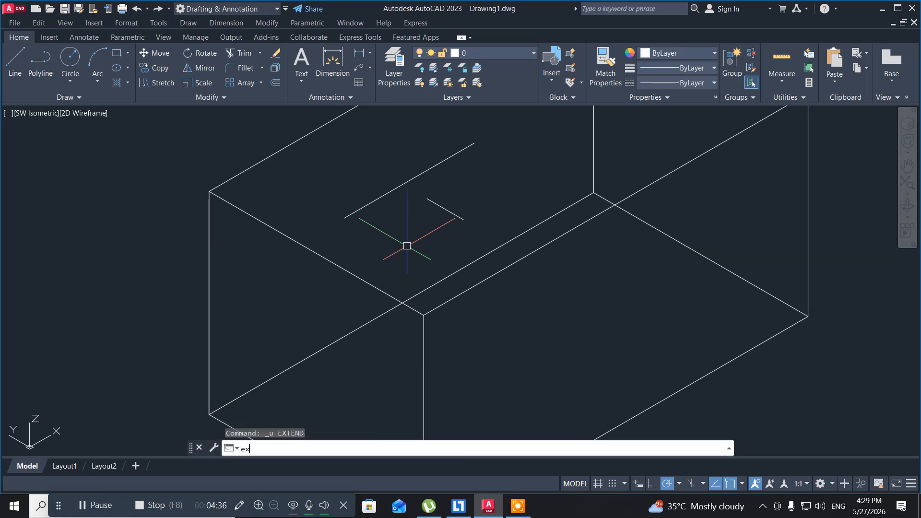
pyautogui.press('Return')
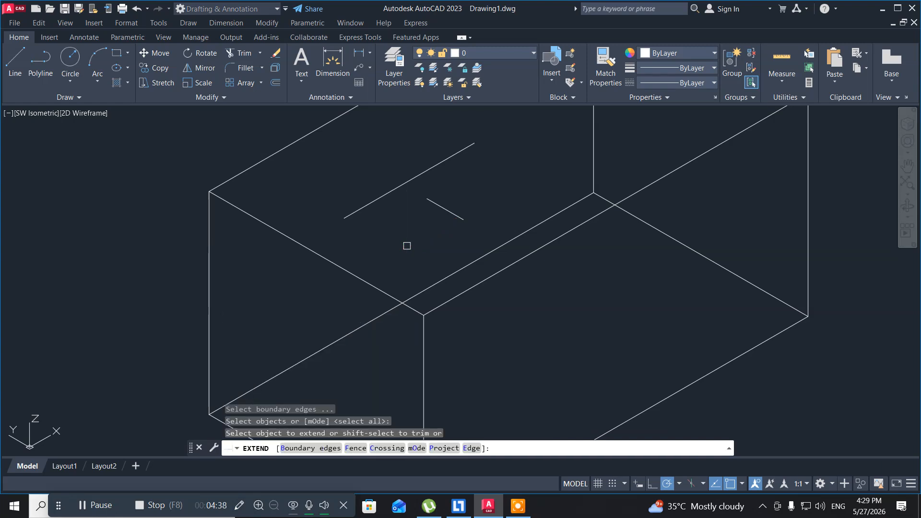
pyautogui.click(424, 403)
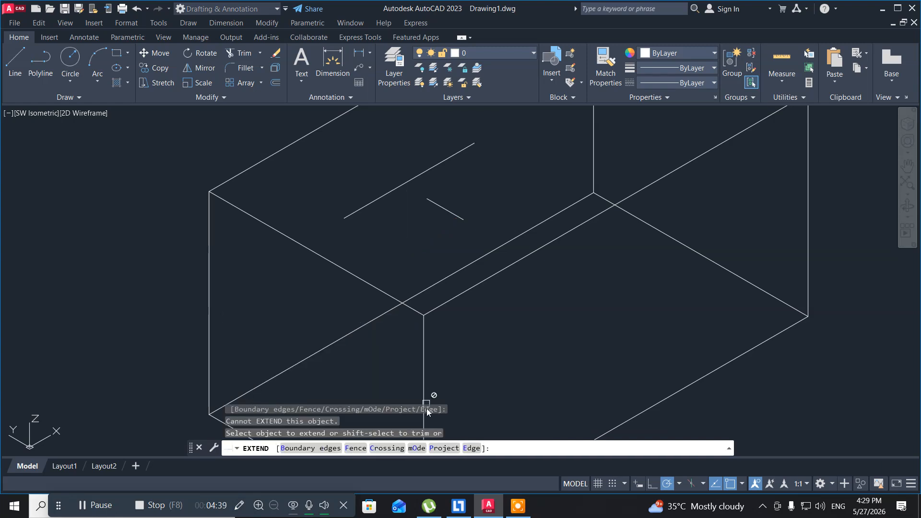
pyautogui.click(431, 447)
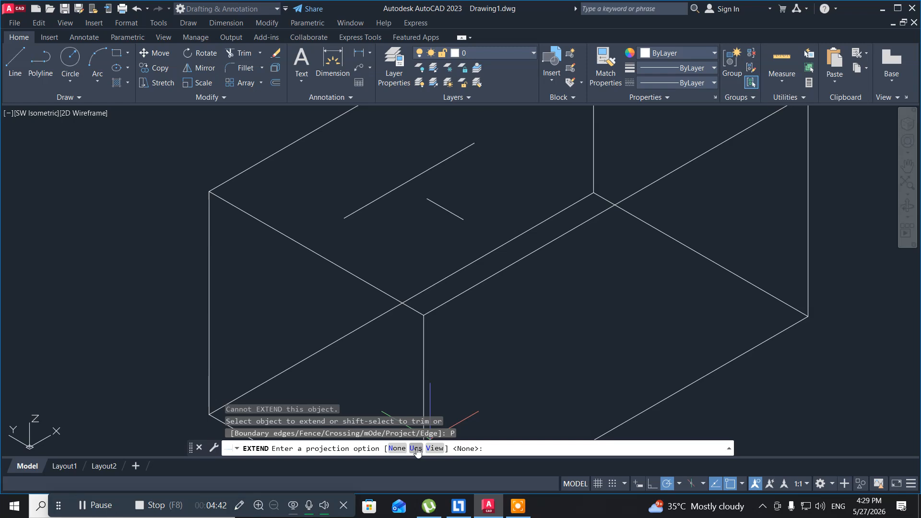
pyautogui.click(431, 447)
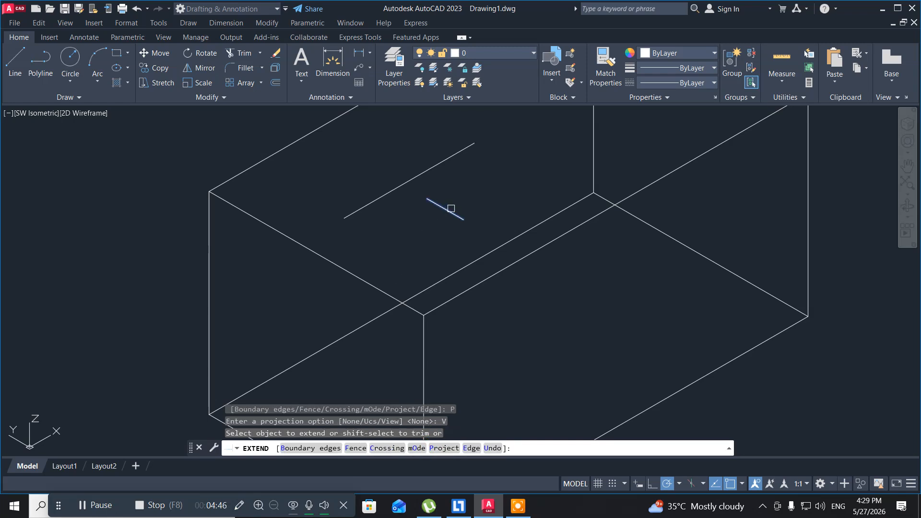
pyautogui.click(441, 207)
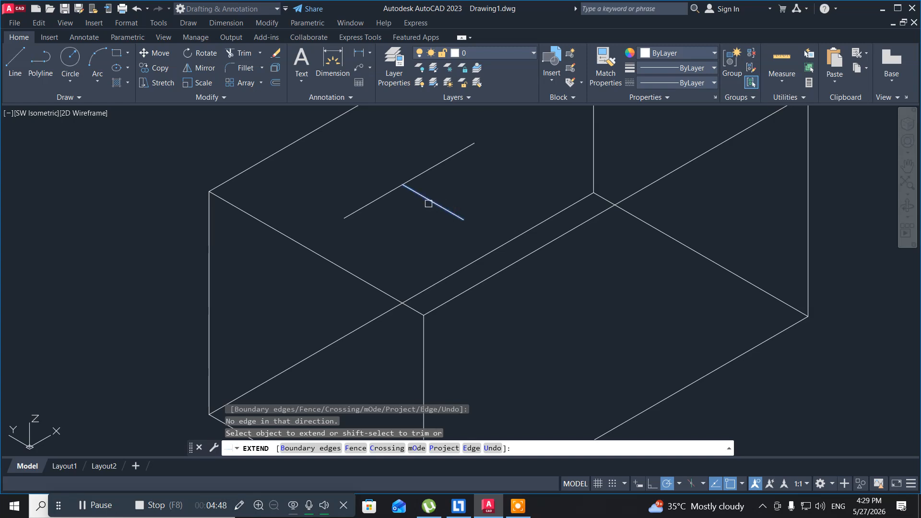
pyautogui.click(435, 290)
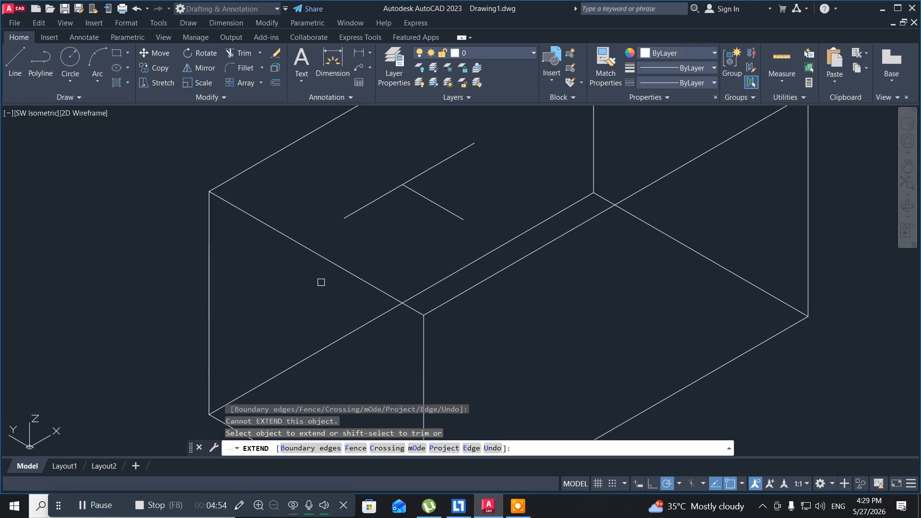
pyautogui.press('Escape')
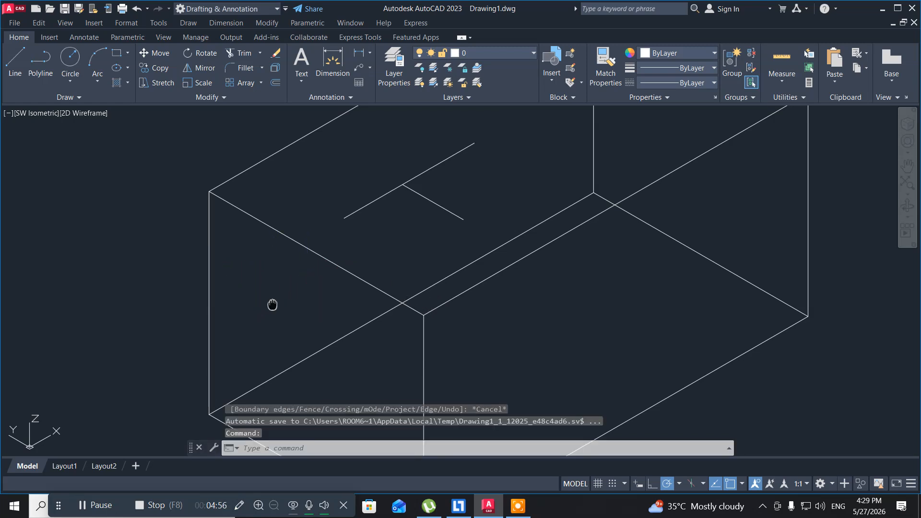
# Undo the extension, both lines on the box and the view changes, back to the Top view of the line grid
pyautogui.moveTo(269, 304); pyautogui.dragTo(408, 233, button='middle')
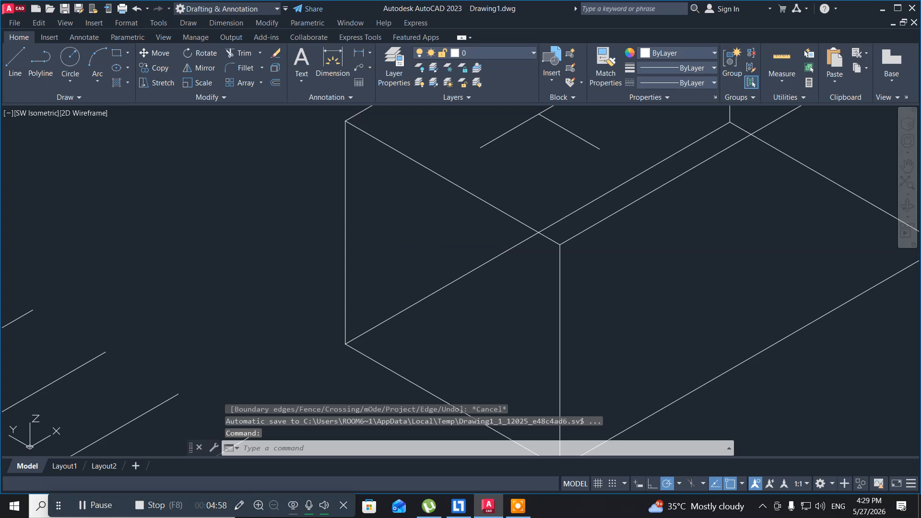
pyautogui.hotkey('ctrl', 'z')
pyautogui.hotkey('ctrl', 'z')
pyautogui.hotkey('ctrl', 'z')
pyautogui.hotkey('ctrl', 'z')
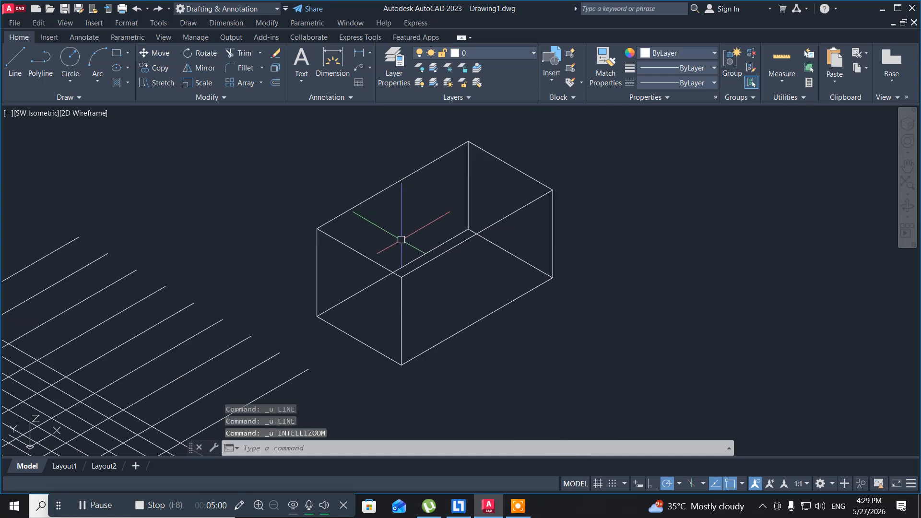
pyautogui.hotkey('ctrl', 'z')
pyautogui.hotkey('ctrl', 'z')
pyautogui.hotkey('ctrl', 'z')
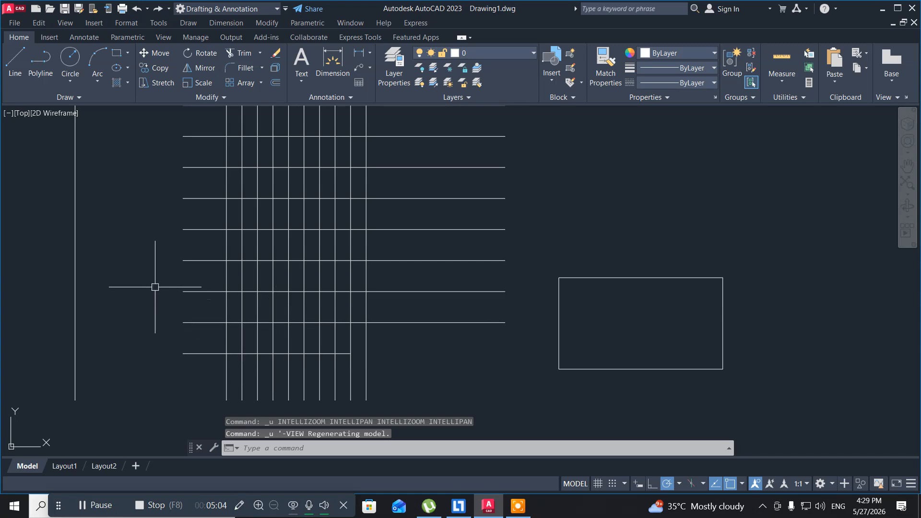
pyautogui.click(146, 259)
pyautogui.click(139, 279)
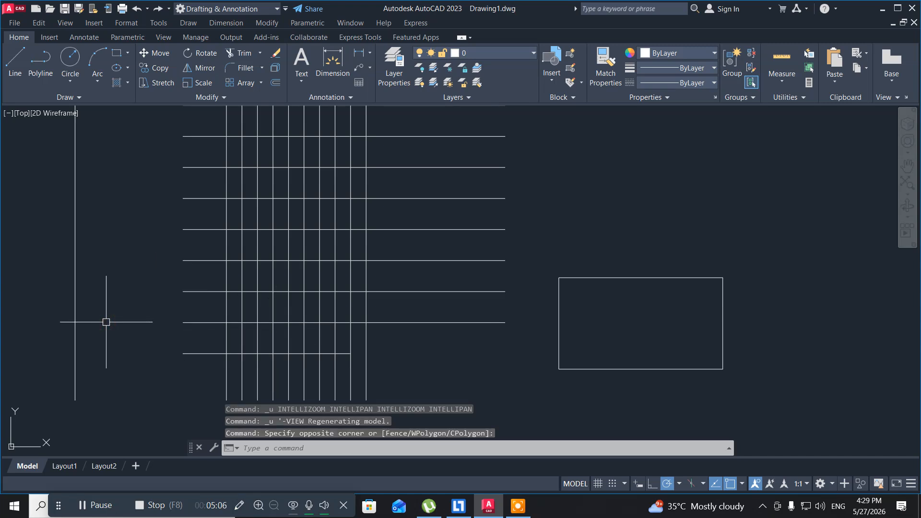
# With the Extend command's Edge option set to Extend, extend the two lowest horizontal grid lines to the separate vertical line left of the grid
pyautogui.write('ex')
pyautogui.press('Return')
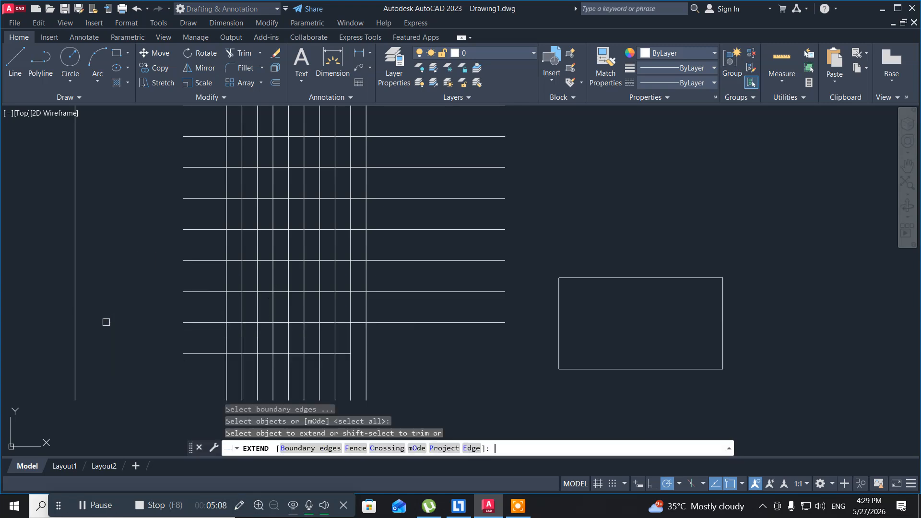
pyautogui.click(273, 360)
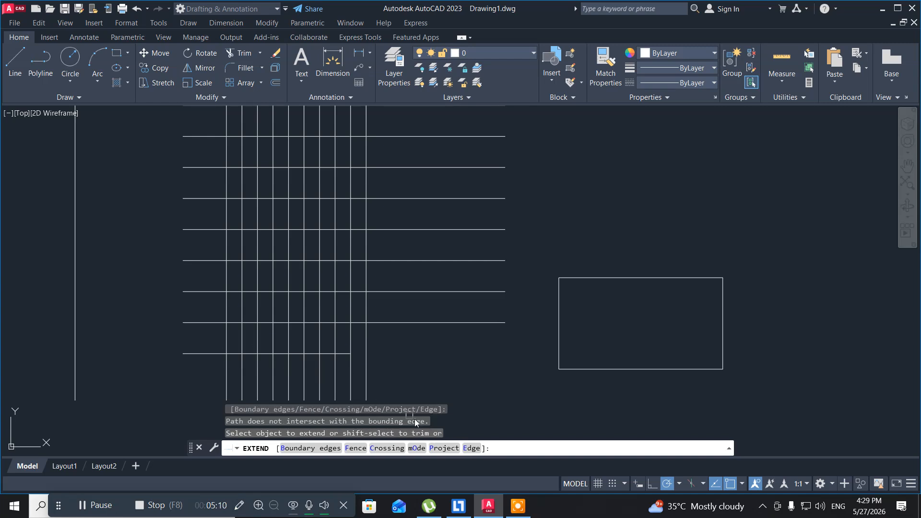
pyautogui.click(472, 449)
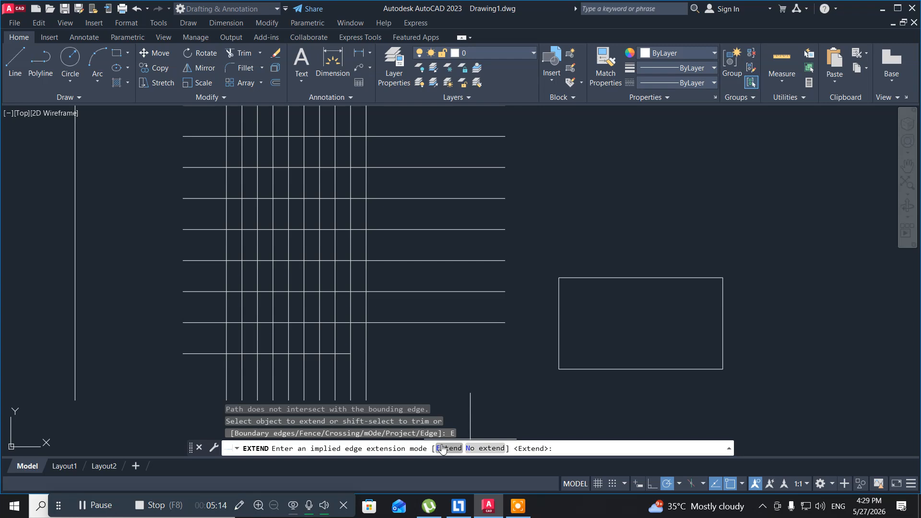
pyautogui.click(444, 448)
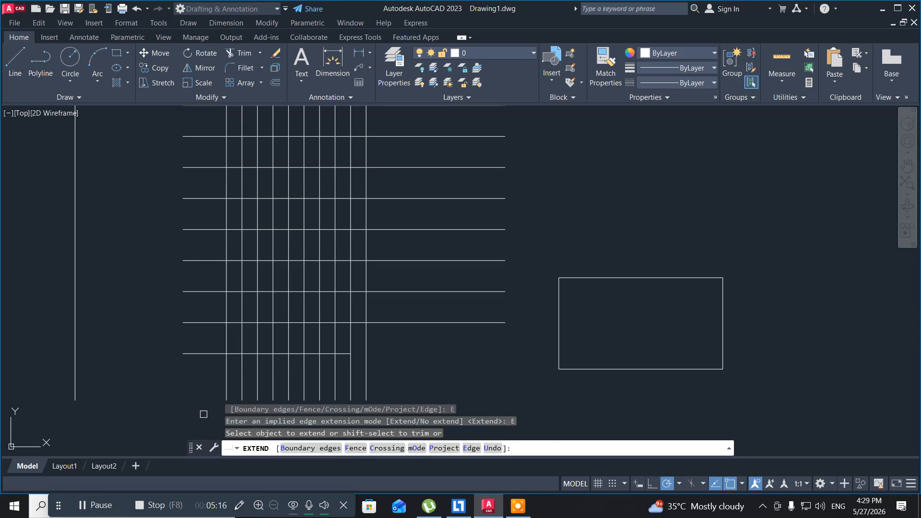
pyautogui.click(203, 353)
pyautogui.click(202, 323)
pyautogui.click(292, 381)
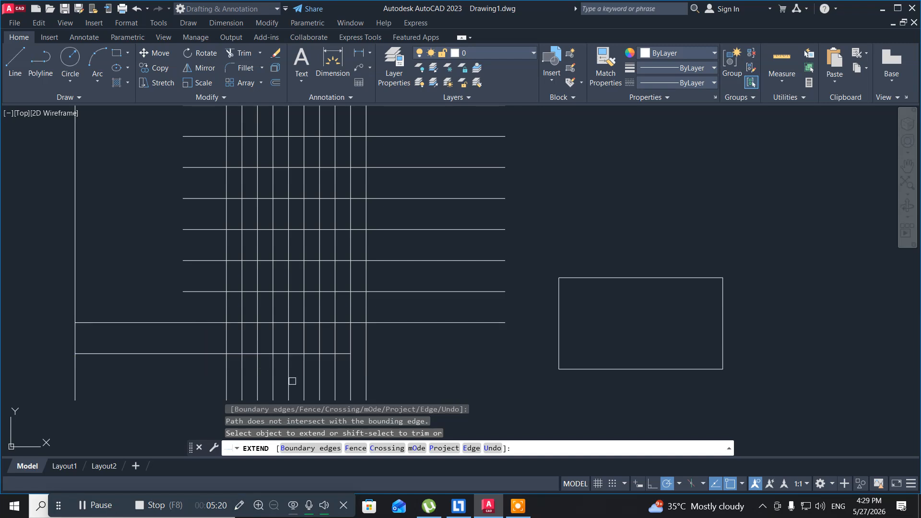
# Set the Extend command's Edge option to No extend and try extending the third-lowest horizontal grid line
pyautogui.click(470, 448)
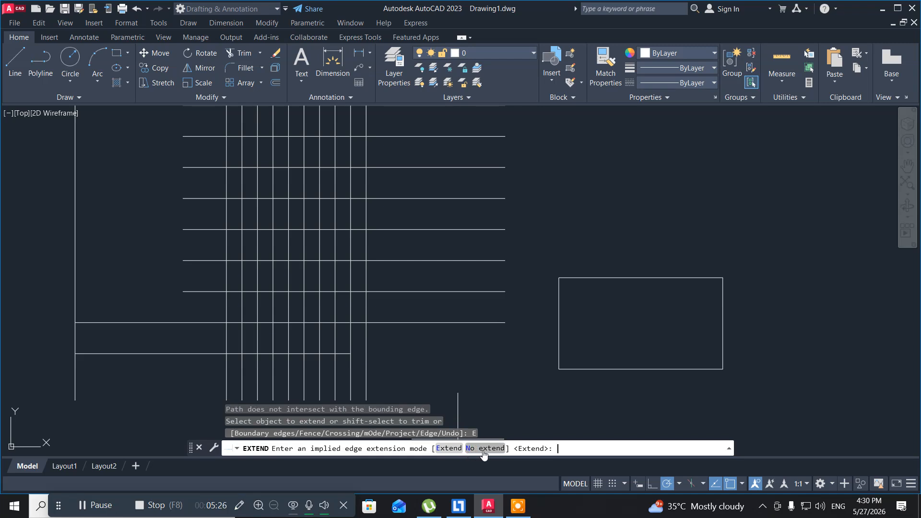
pyautogui.click(486, 448)
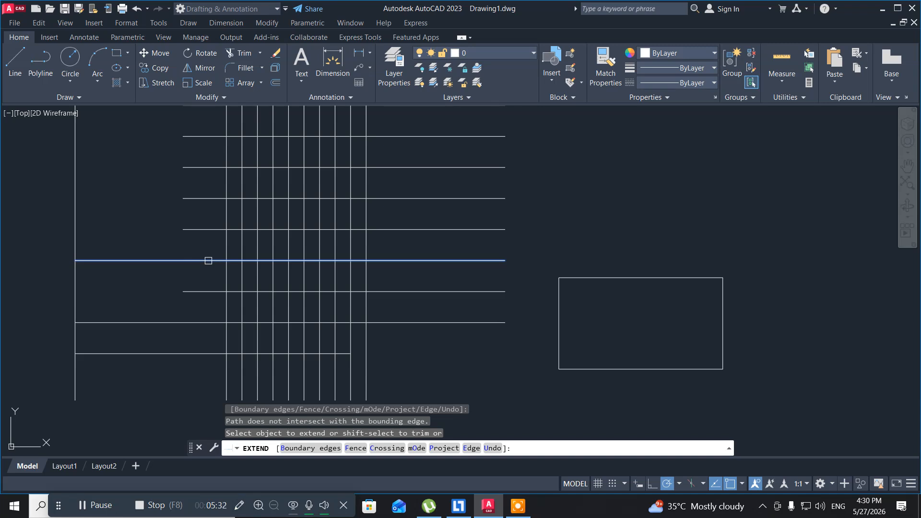
pyautogui.click(471, 448)
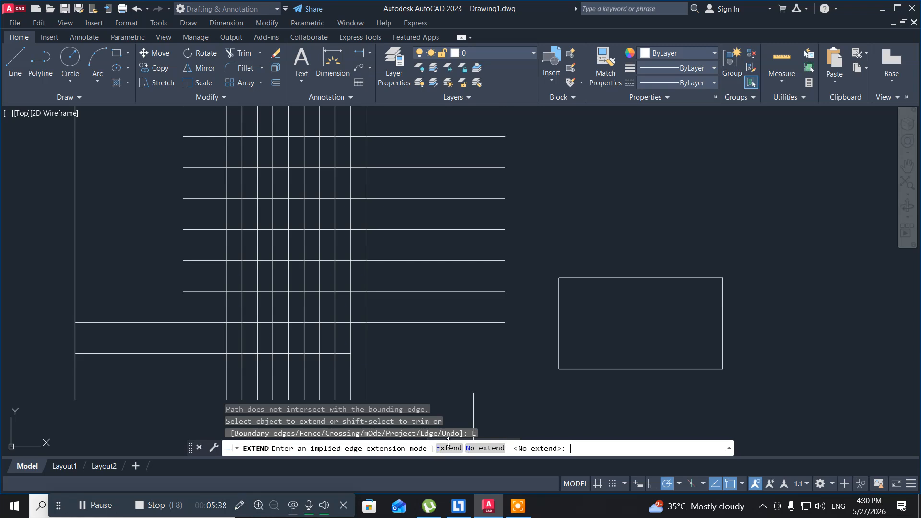
pyautogui.click(487, 449)
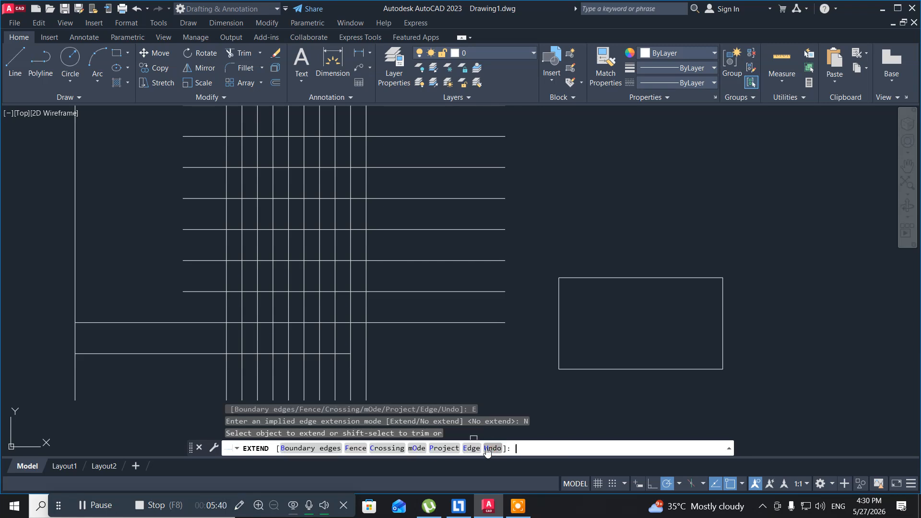
pyautogui.click(207, 291)
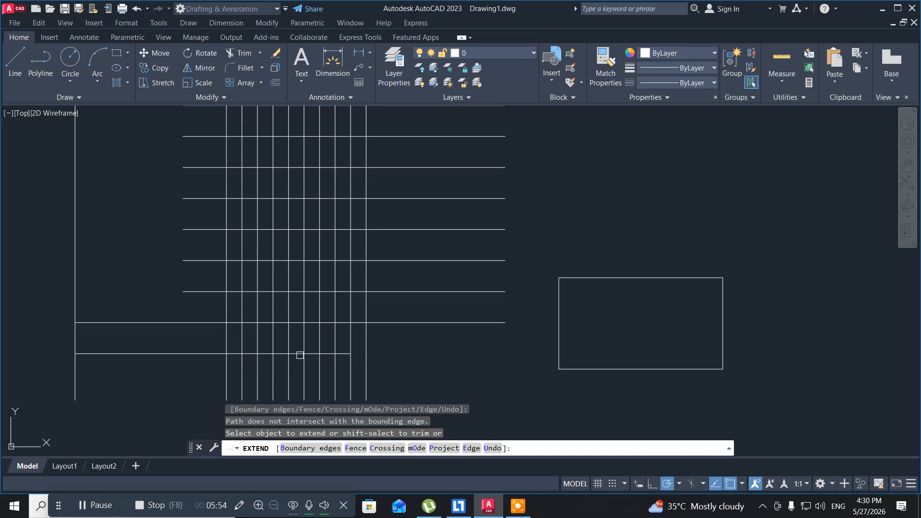
# Undo the second-lowest horizontal line's extension within the Extend command, and end the command
pyautogui.click(492, 448)
pyautogui.press('Escape')
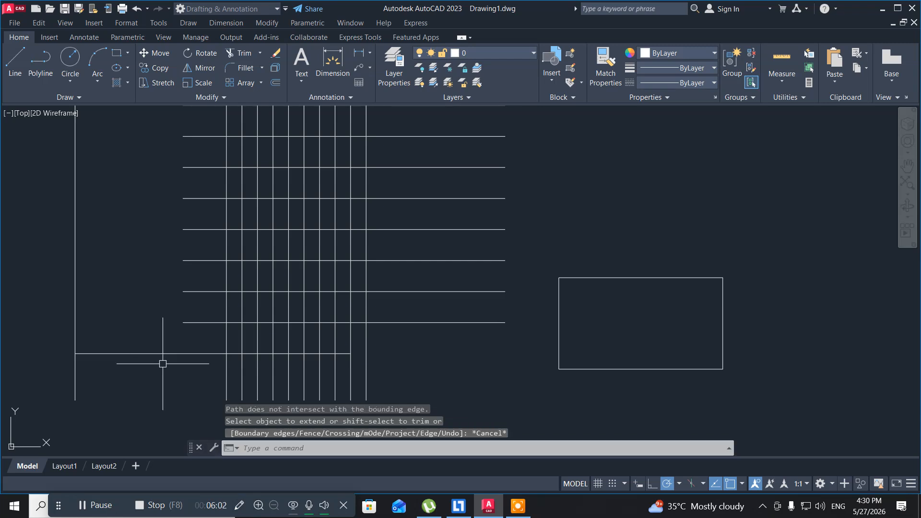